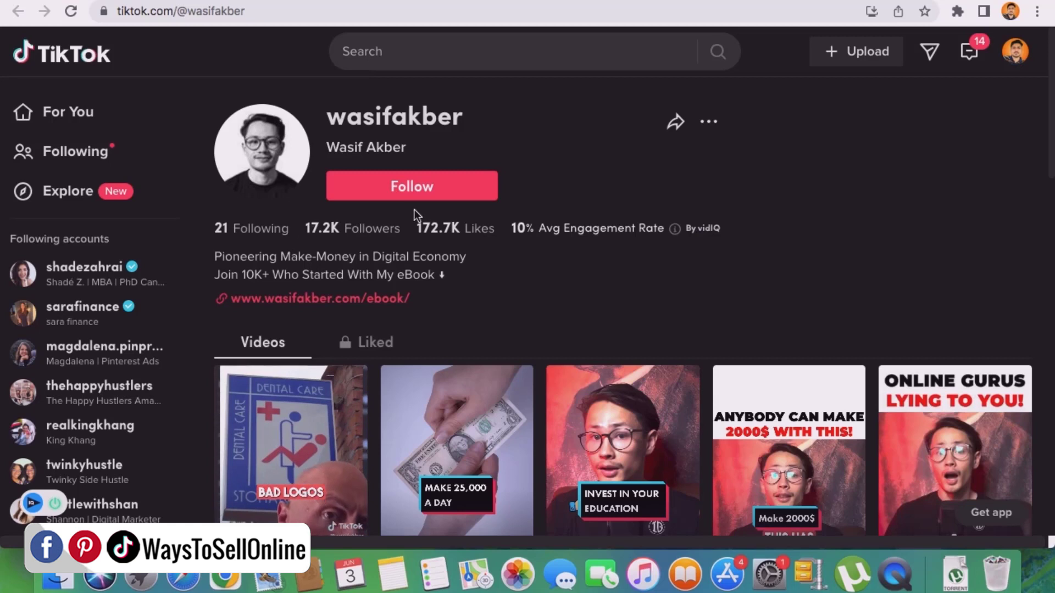
- Highlight the bio on your own TikTok profile, which ends in a linktr.ee link
{"action": "left_click_drag", "start_coordinate": [214, 257], "coordinate": [466, 287]}
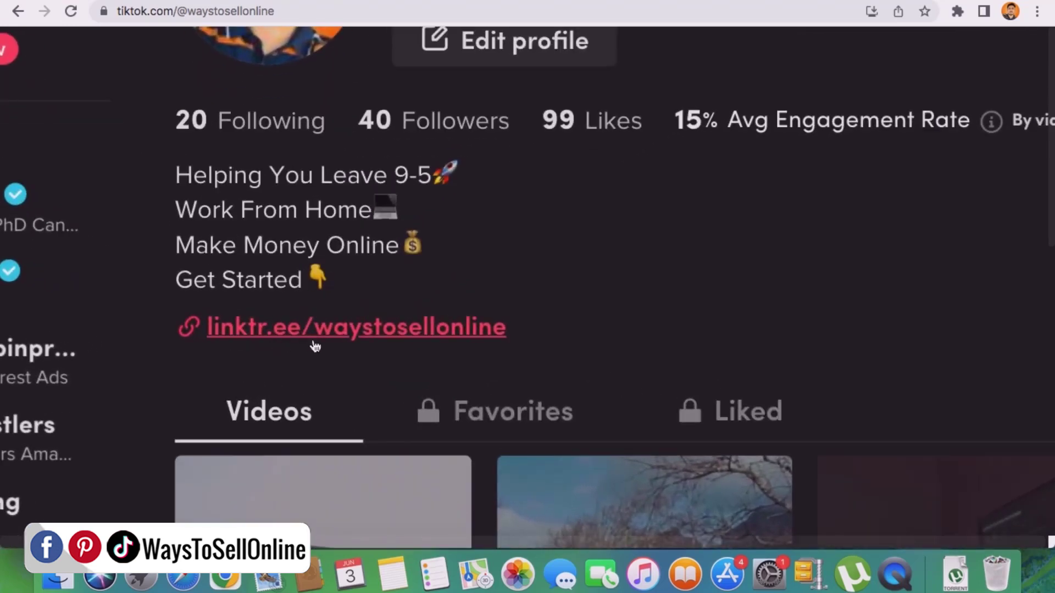
- Open the bio's Linktree page, scroll through it and highlight its bio text
{"action": "left_click", "coordinate": [478, 338]}
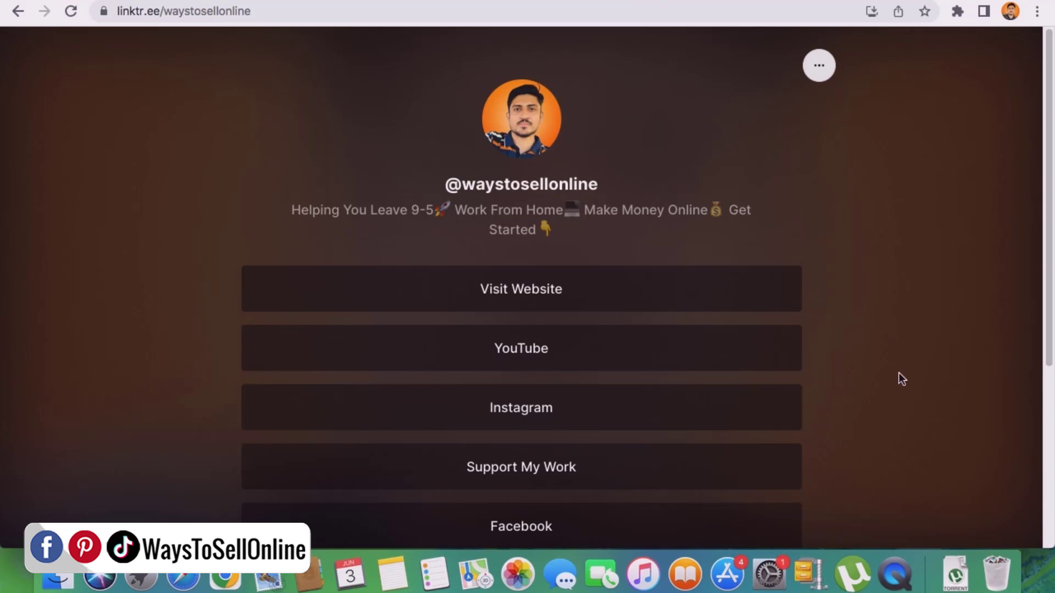
{"action": "scroll", "coordinate": [899, 374], "scroll_direction": "down", "scroll_amount": 5}
{"action": "scroll", "coordinate": [899, 374], "scroll_direction": "up", "scroll_amount": 5}
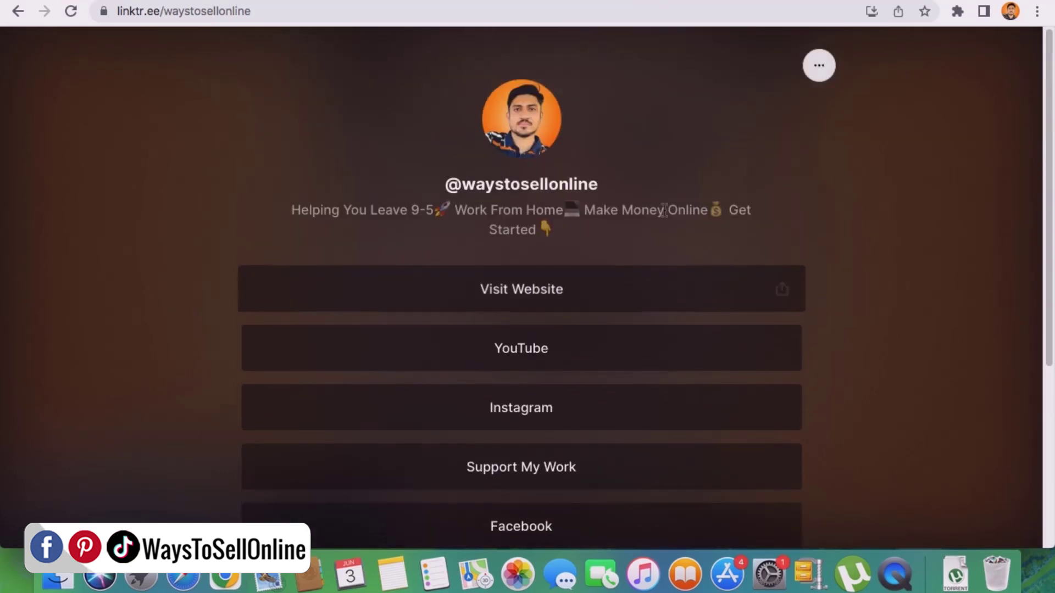
{"action": "left_click_drag", "start_coordinate": [554, 230], "coordinate": [300, 210]}
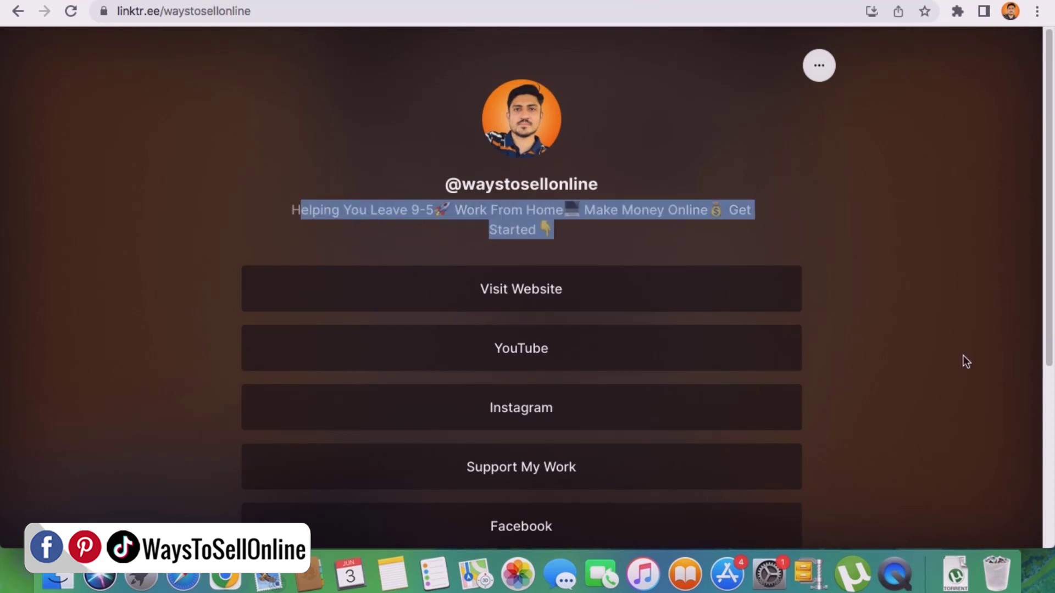
{"action": "scroll", "coordinate": [864, 345], "scroll_direction": "down", "scroll_amount": 3}
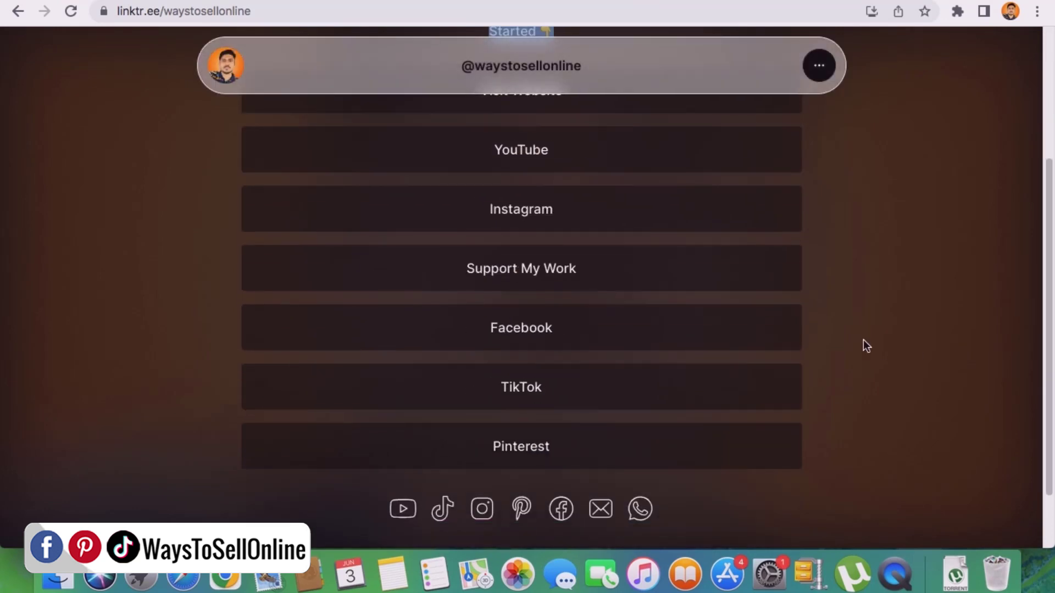
{"action": "scroll", "coordinate": [862, 340], "scroll_direction": "up", "scroll_amount": 3}
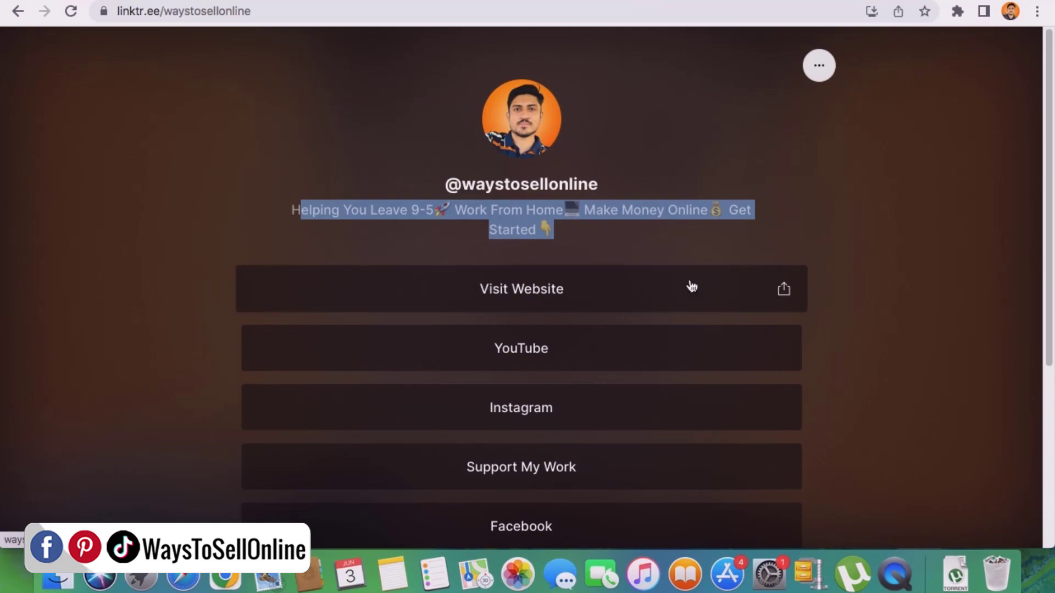
- Open the linked site through Visit Website and scroll through it
{"action": "left_click", "coordinate": [689, 286]}
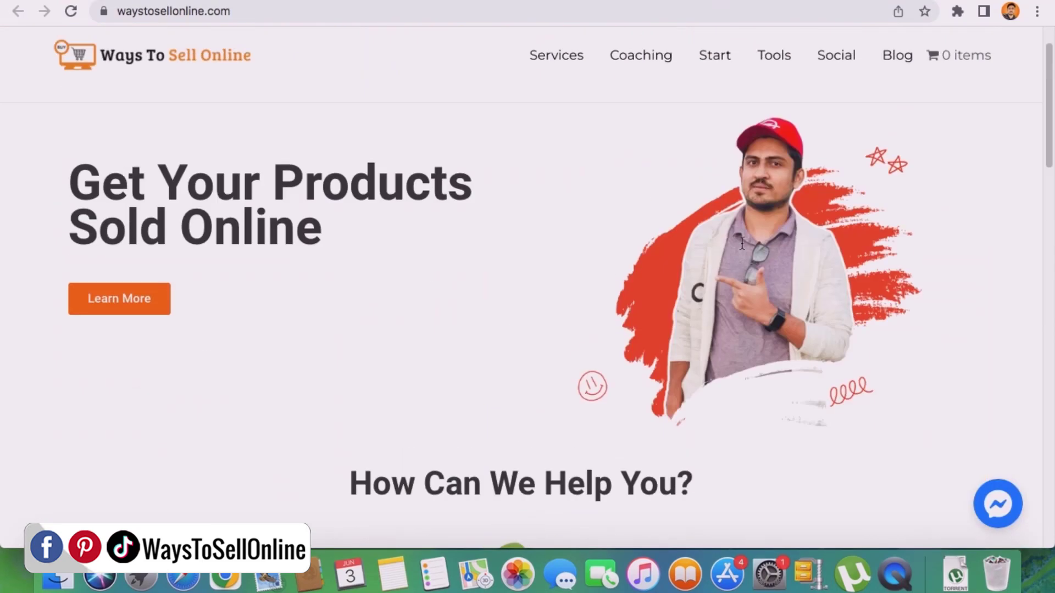
{"action": "scroll", "coordinate": [741, 242], "scroll_direction": "down", "scroll_amount": 10}
{"action": "scroll", "coordinate": [742, 242], "scroll_direction": "up", "scroll_amount": 10}
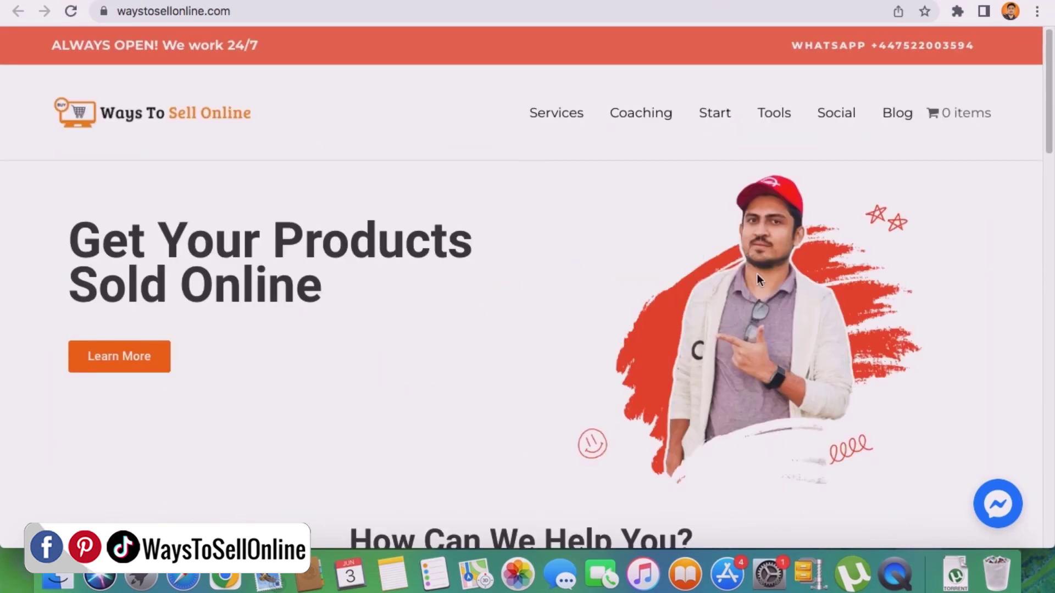
{"action": "scroll", "coordinate": [799, 290], "scroll_direction": "down", "scroll_amount": 20}
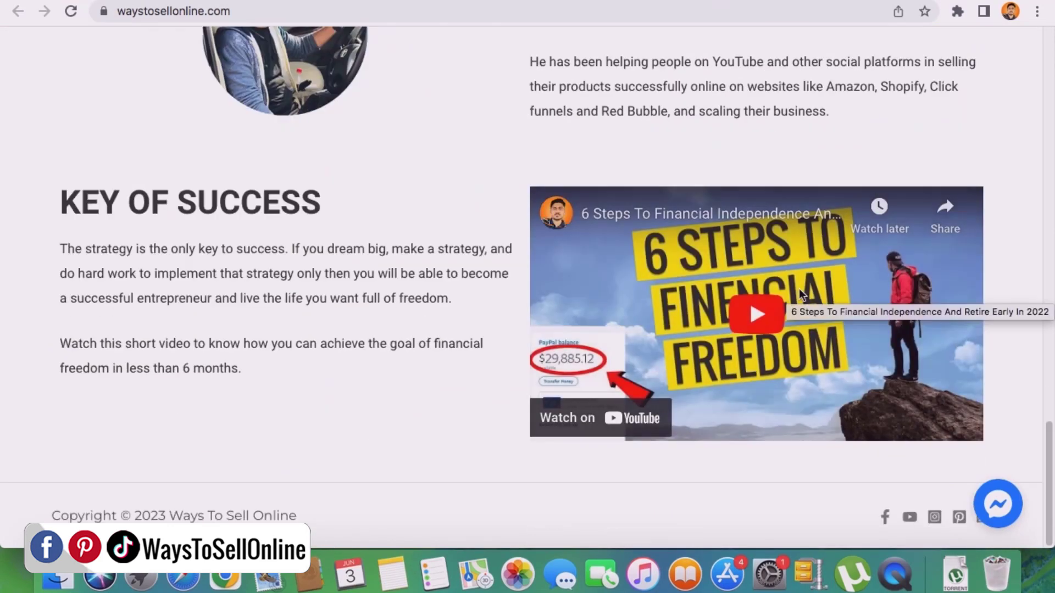
{"action": "scroll", "coordinate": [799, 292], "scroll_direction": "up", "scroll_amount": 20}
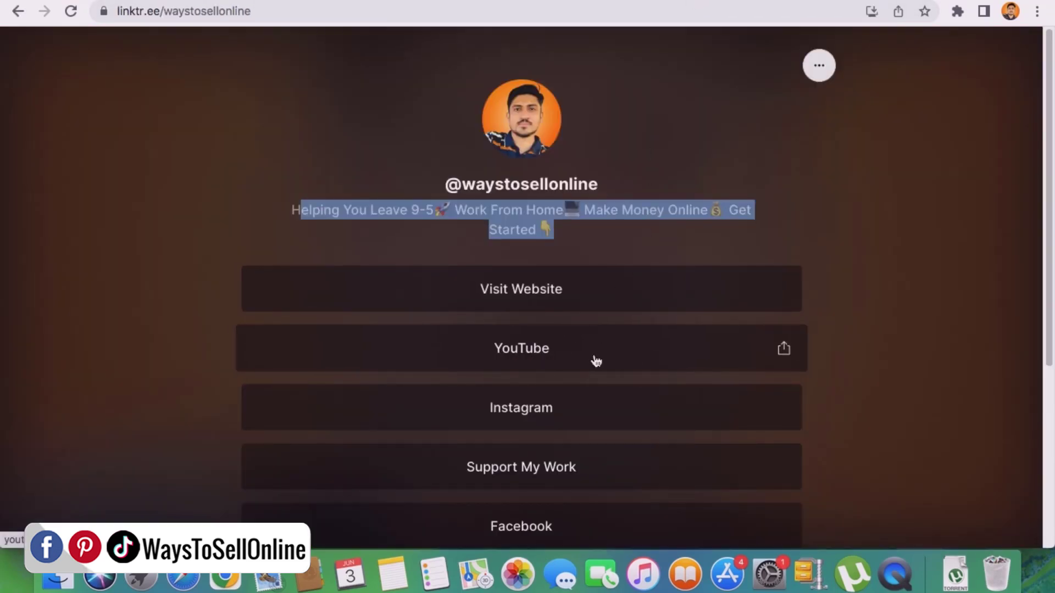
{"action": "left_click", "coordinate": [596, 361]}
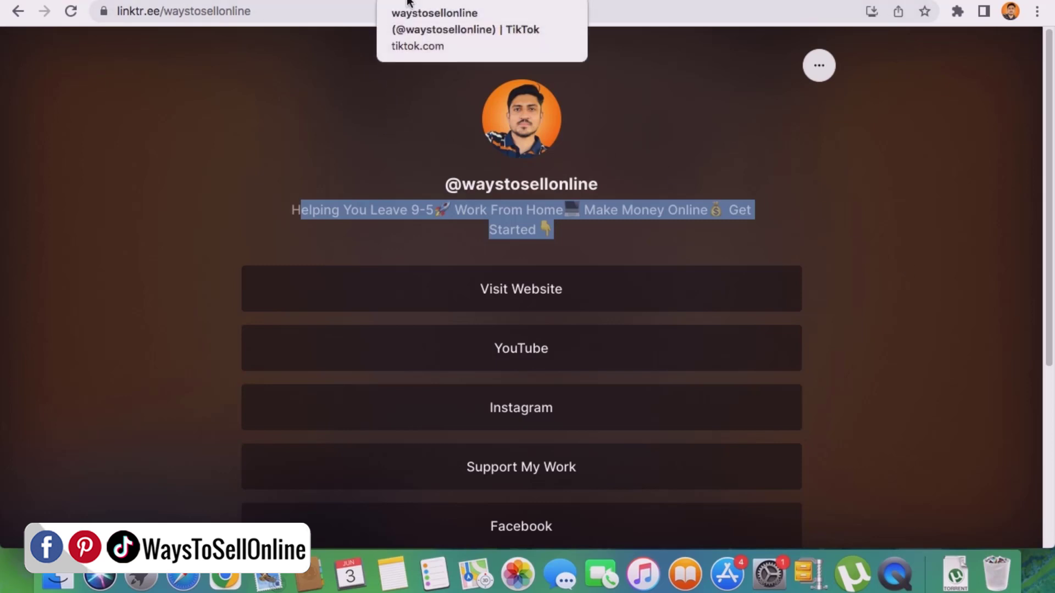
{"action": "left_click", "coordinate": [925, 290]}
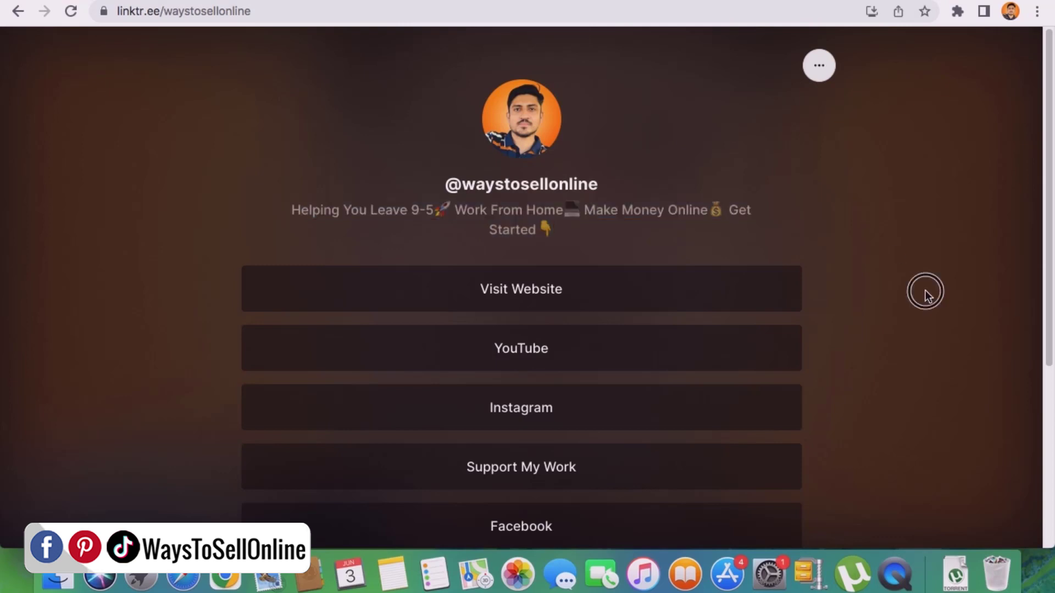
{"action": "scroll", "coordinate": [921, 324], "scroll_direction": "down", "scroll_amount": 5}
{"action": "scroll", "coordinate": [921, 319], "scroll_direction": "up", "scroll_amount": 2}
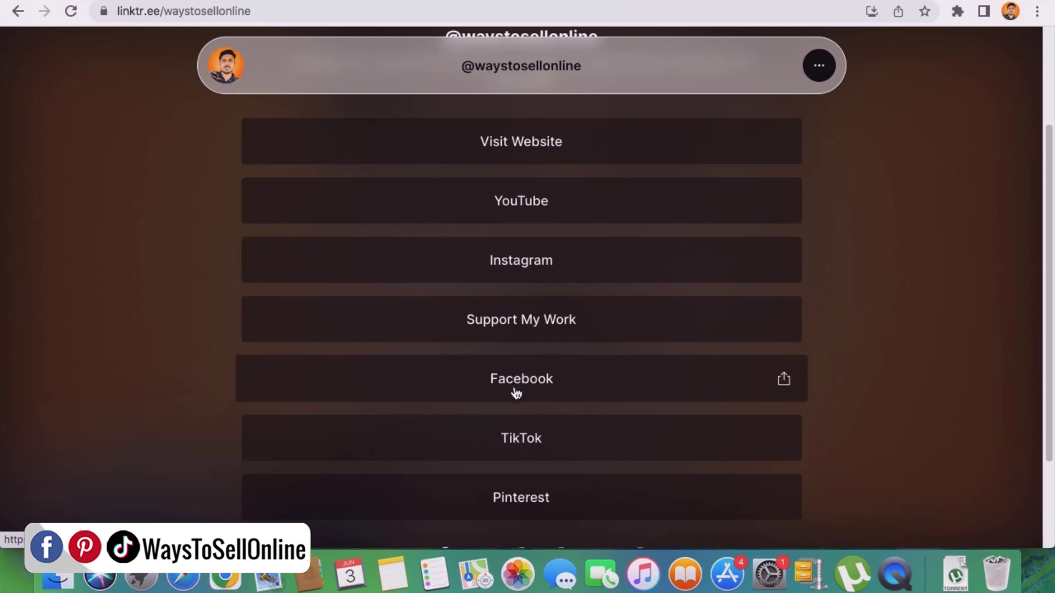
{"action": "scroll", "coordinate": [546, 494], "scroll_direction": "down", "scroll_amount": 3}
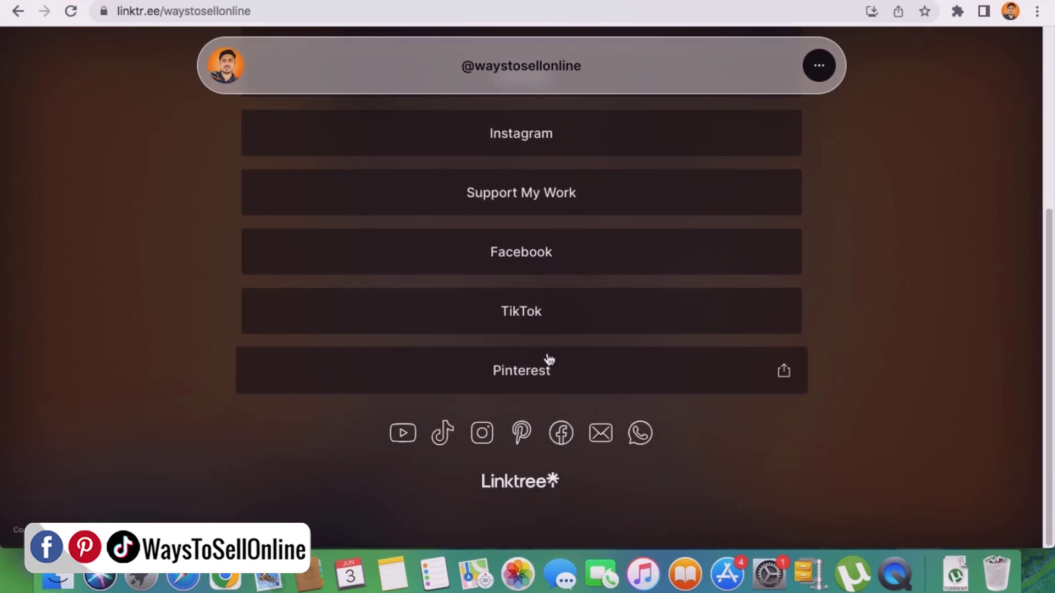
{"action": "scroll", "coordinate": [549, 358], "scroll_direction": "up", "scroll_amount": 5}
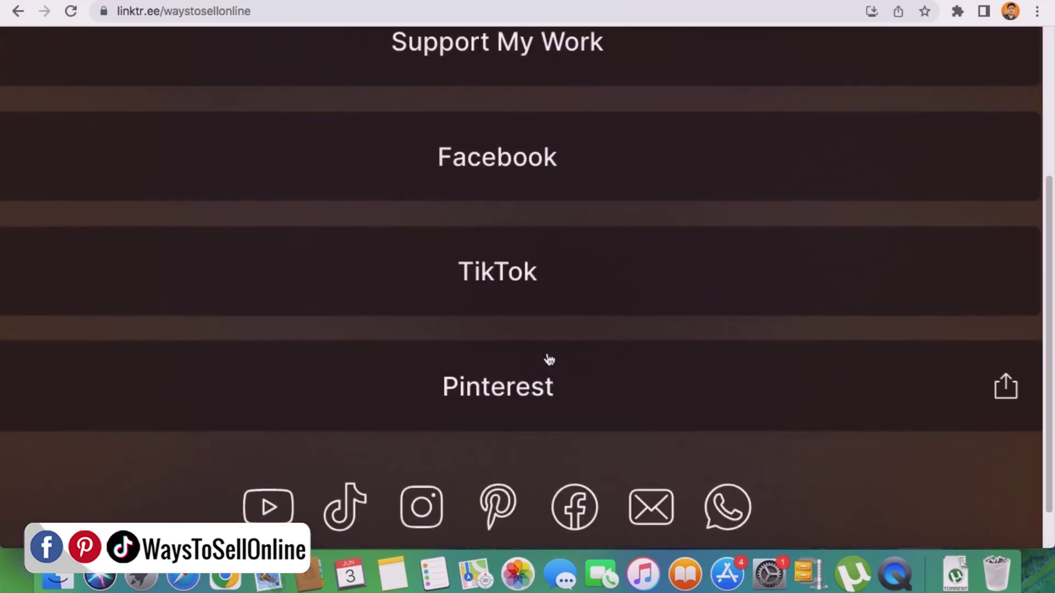
{"action": "scroll", "coordinate": [750, 461], "scroll_direction": "up", "scroll_amount": 3}
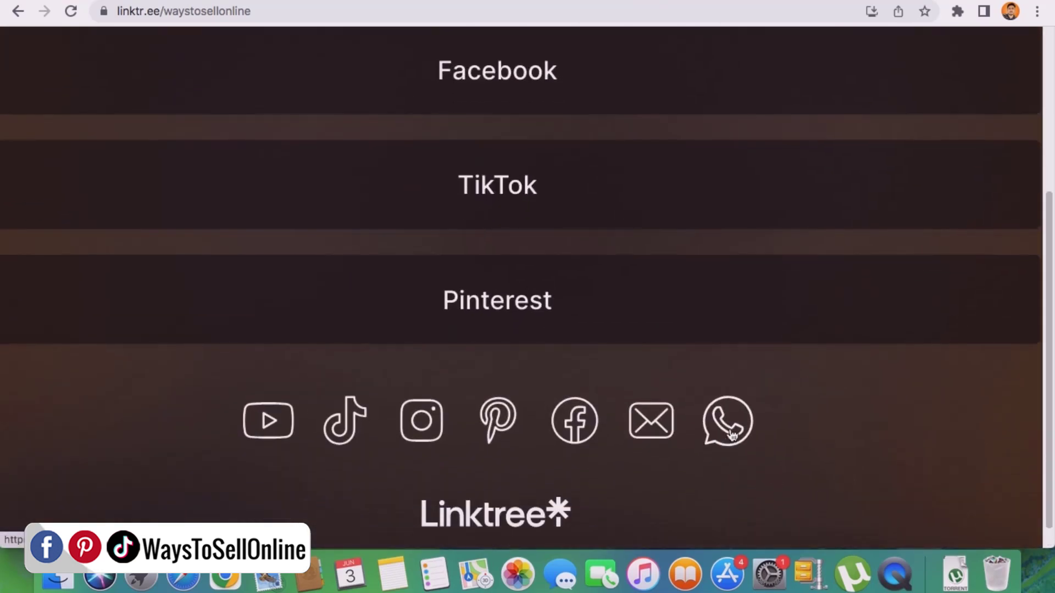
{"action": "scroll", "coordinate": [725, 434], "scroll_direction": "down", "scroll_amount": 3}
{"action": "scroll", "coordinate": [725, 435], "scroll_direction": "down", "scroll_amount": 3}
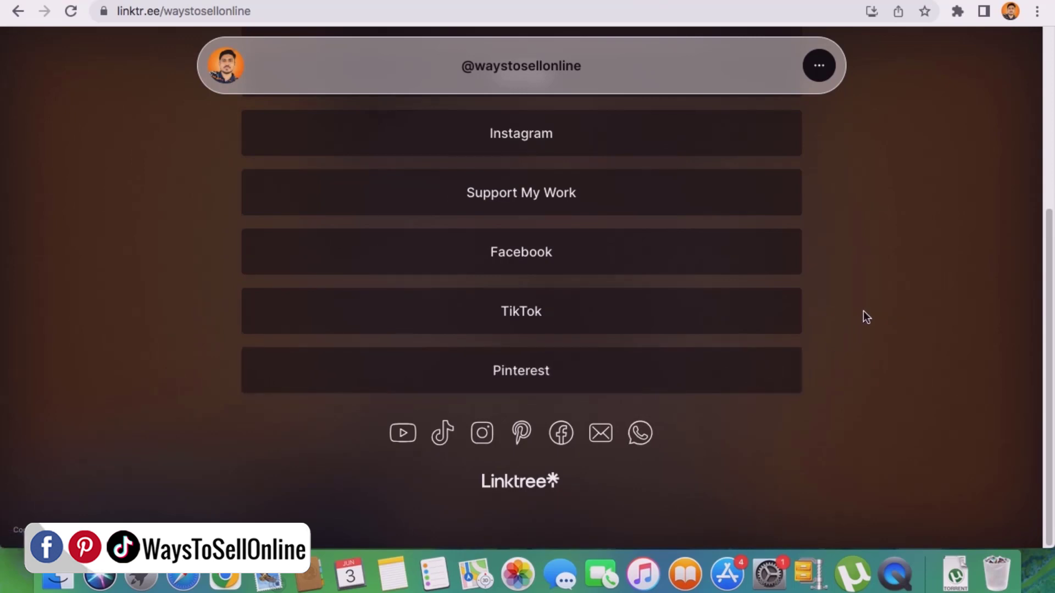
{"action": "scroll", "coordinate": [873, 302], "scroll_direction": "up", "scroll_amount": 5}
{"action": "scroll", "coordinate": [875, 293], "scroll_direction": "up", "scroll_amount": 1}
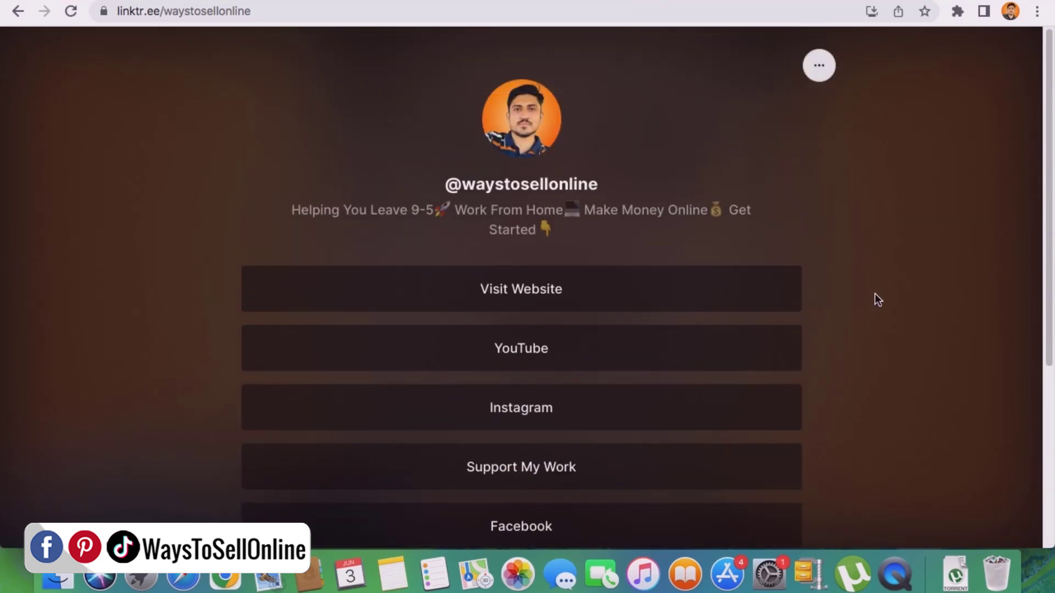
{"action": "scroll", "coordinate": [869, 387], "scroll_direction": "down", "scroll_amount": 4}
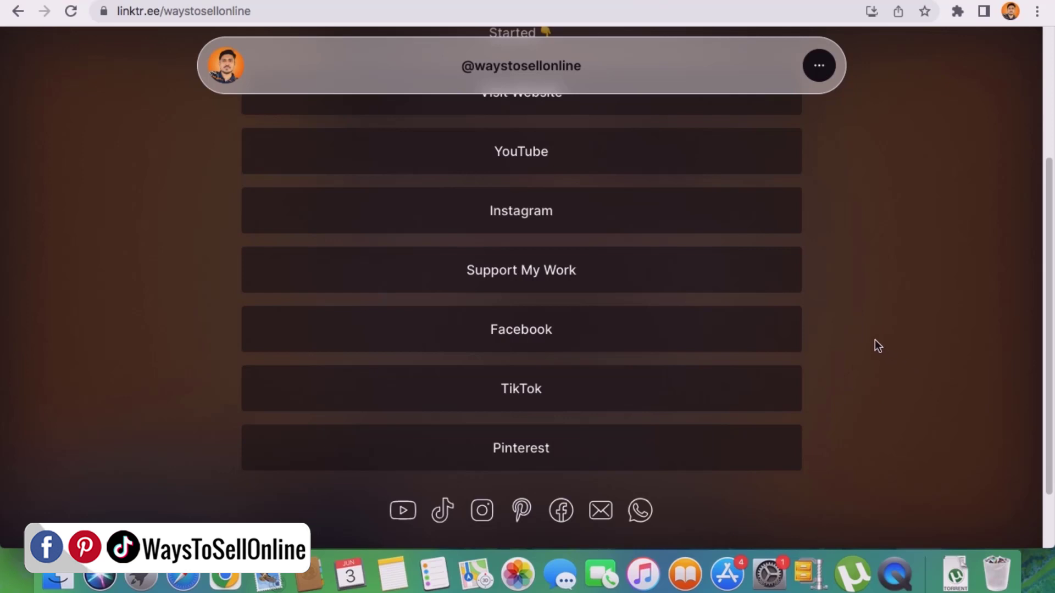
{"action": "scroll", "coordinate": [862, 326], "scroll_direction": "up", "scroll_amount": 4}
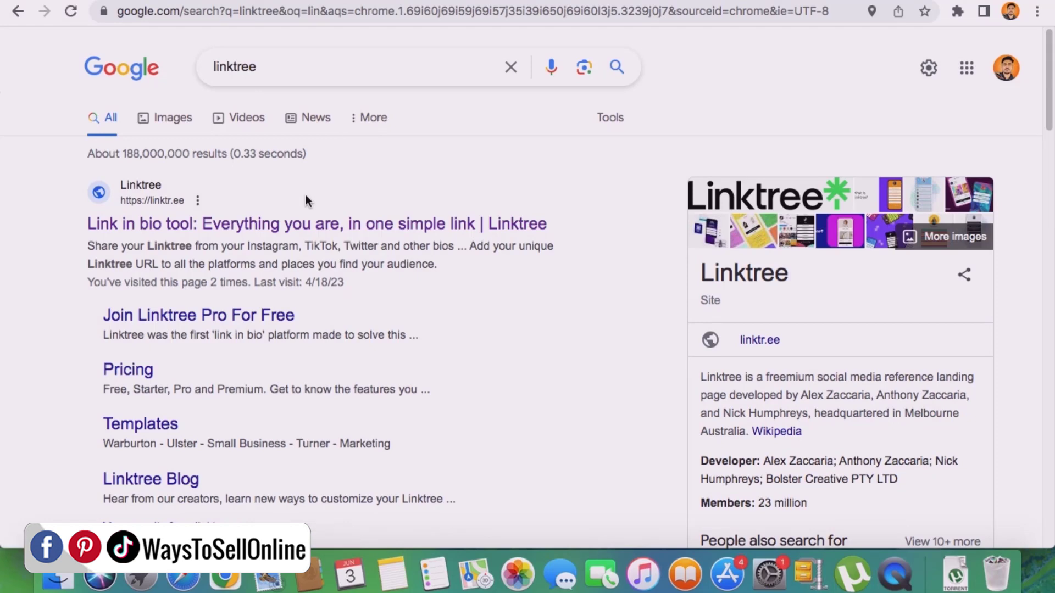
- Scroll the linktree results and knowledge panel down to the 23 million members line
{"action": "scroll", "coordinate": [126, 204], "scroll_direction": "up", "scroll_amount": 5}
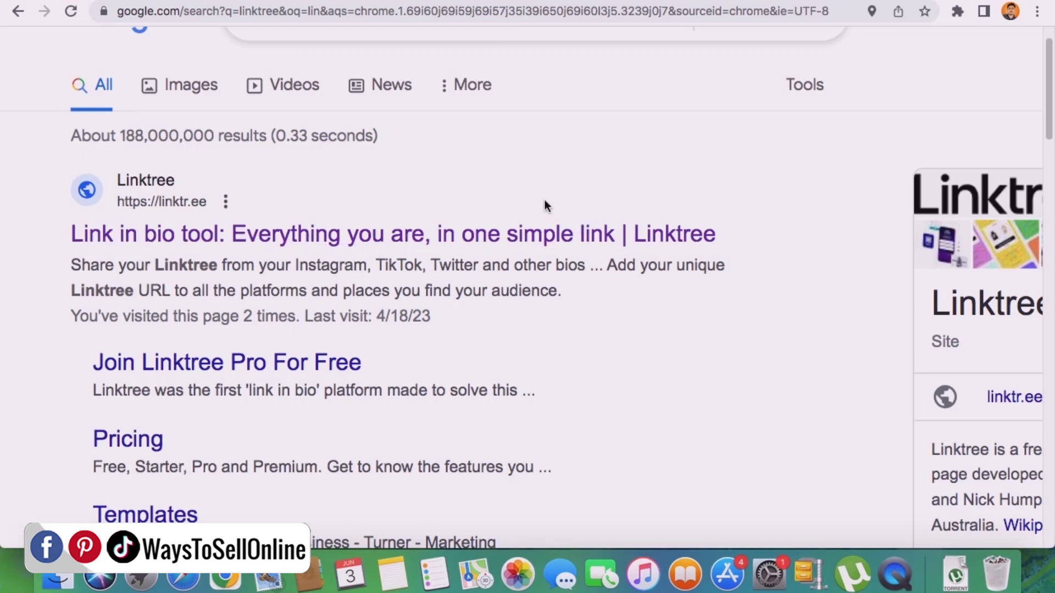
{"action": "scroll", "coordinate": [544, 202], "scroll_direction": "right", "scroll_amount": 5}
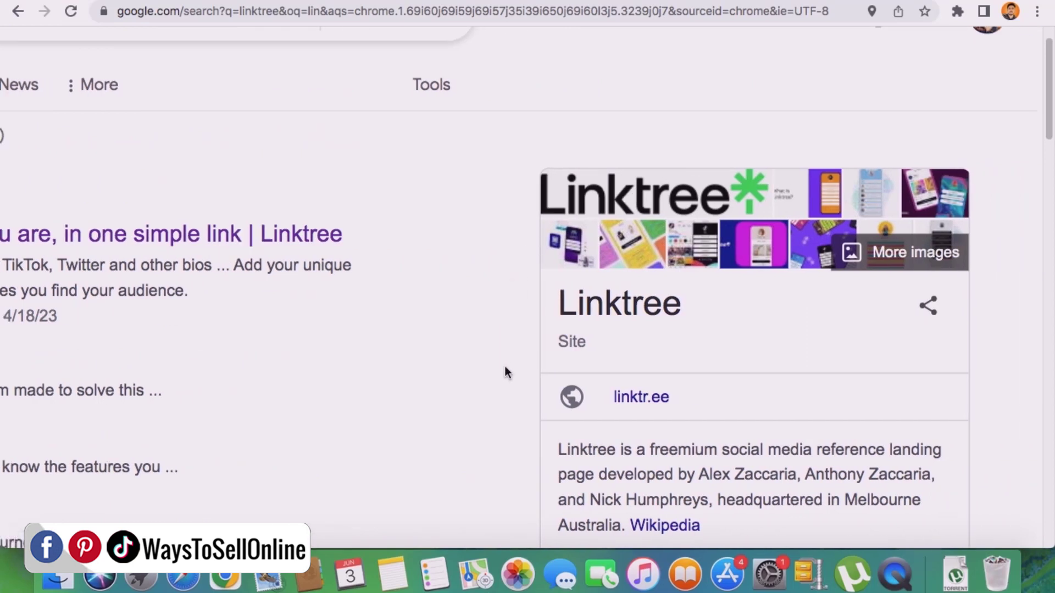
{"action": "scroll", "coordinate": [506, 368], "scroll_direction": "down", "scroll_amount": 3}
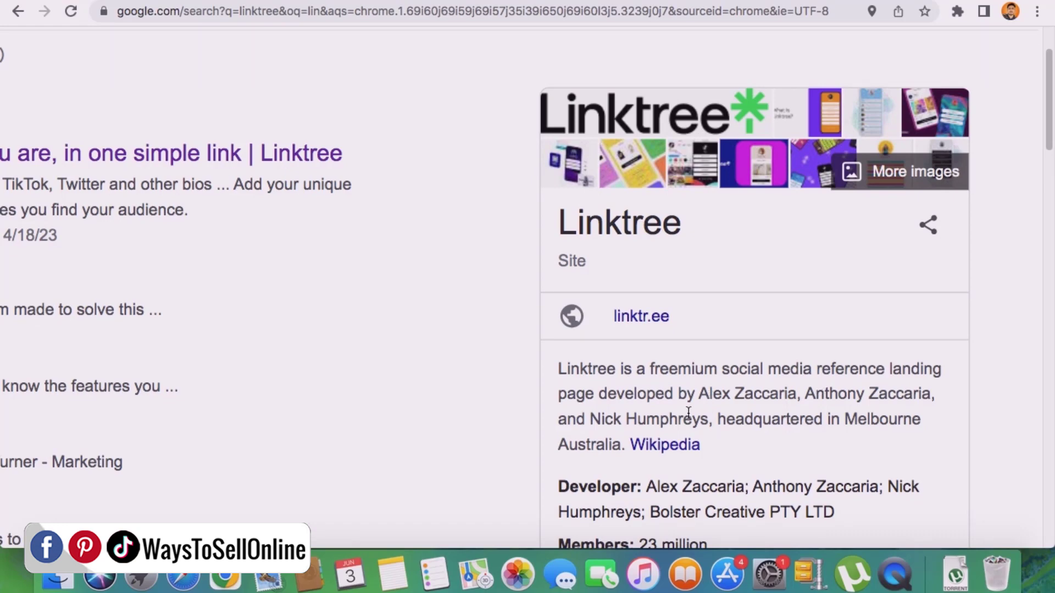
{"action": "scroll", "coordinate": [690, 415], "scroll_direction": "down", "scroll_amount": 2}
{"action": "scroll", "coordinate": [683, 495], "scroll_direction": "down", "scroll_amount": 5}
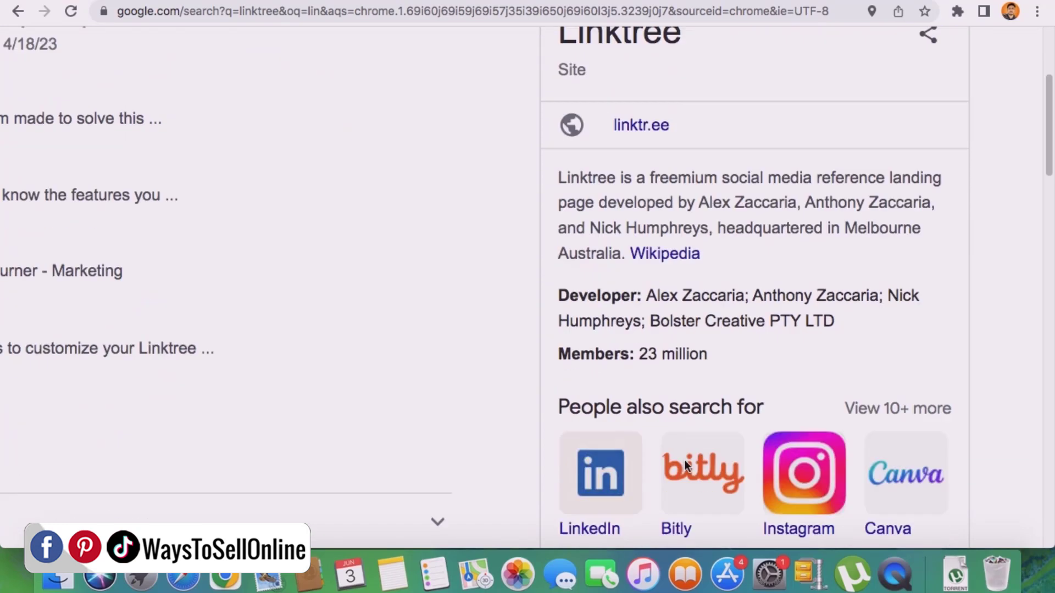
{"action": "left_click_drag", "start_coordinate": [638, 177], "coordinate": [708, 176]}
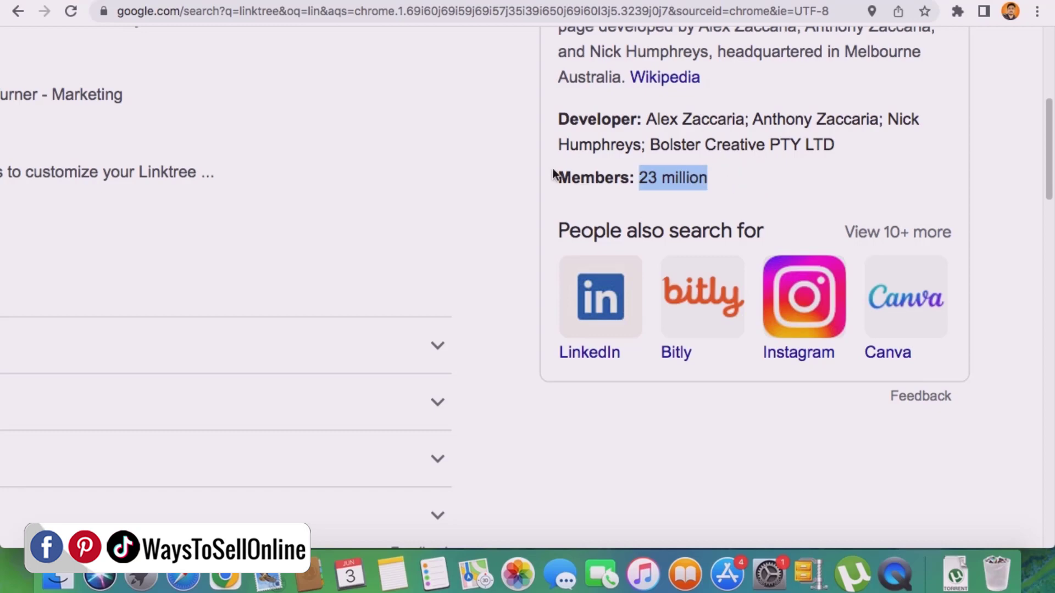
{"action": "left_click", "coordinate": [493, 184]}
{"action": "scroll", "coordinate": [473, 204], "scroll_direction": "up", "scroll_amount": 1}
{"action": "scroll", "coordinate": [473, 205], "scroll_direction": "up", "scroll_amount": 10}
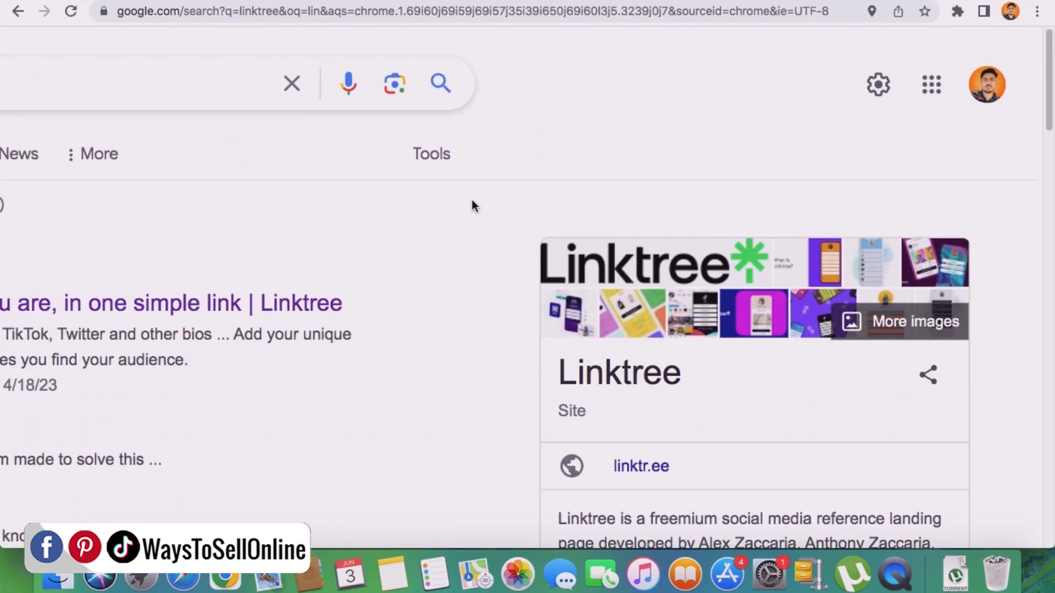
{"action": "scroll", "coordinate": [474, 205], "scroll_direction": "left", "scroll_amount": 8}
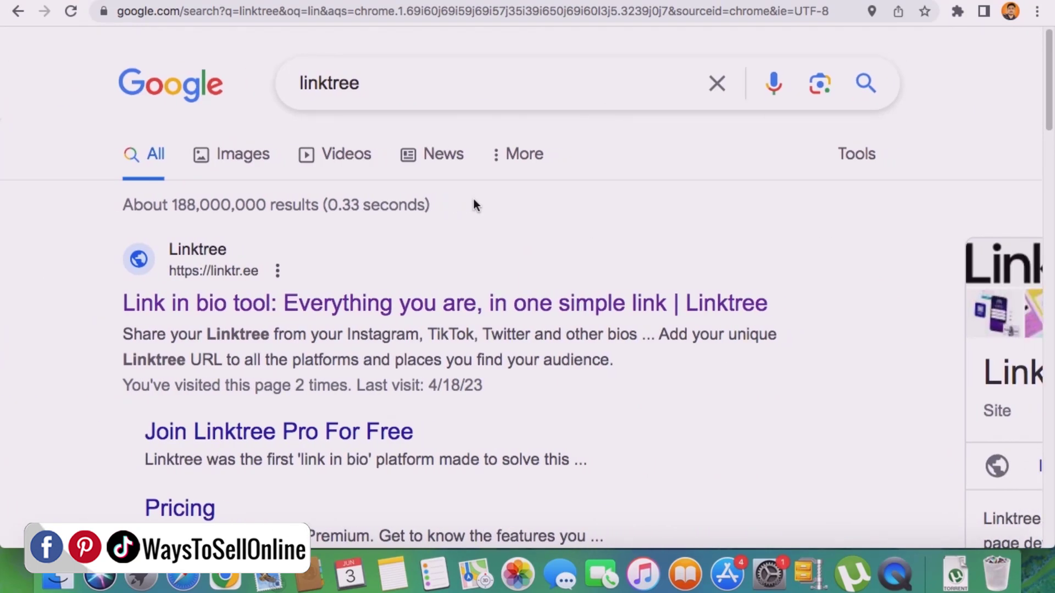
{"action": "scroll", "coordinate": [473, 204], "scroll_direction": "down", "scroll_amount": 5}
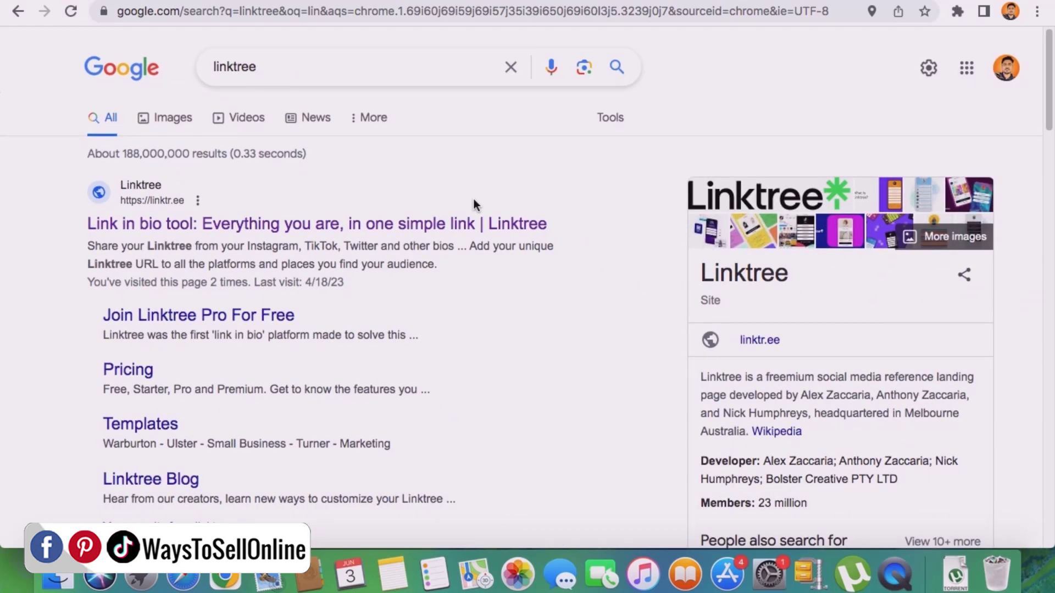
- Open the official Linktree site and go to its login page's Username field
{"action": "left_click", "coordinate": [153, 233]}
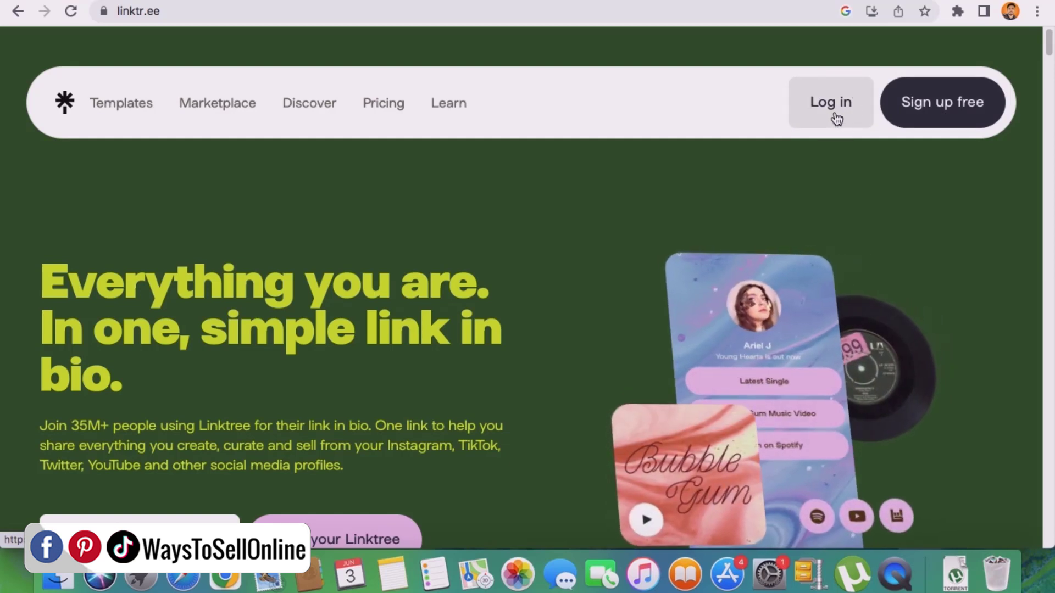
{"action": "left_click", "coordinate": [832, 115]}
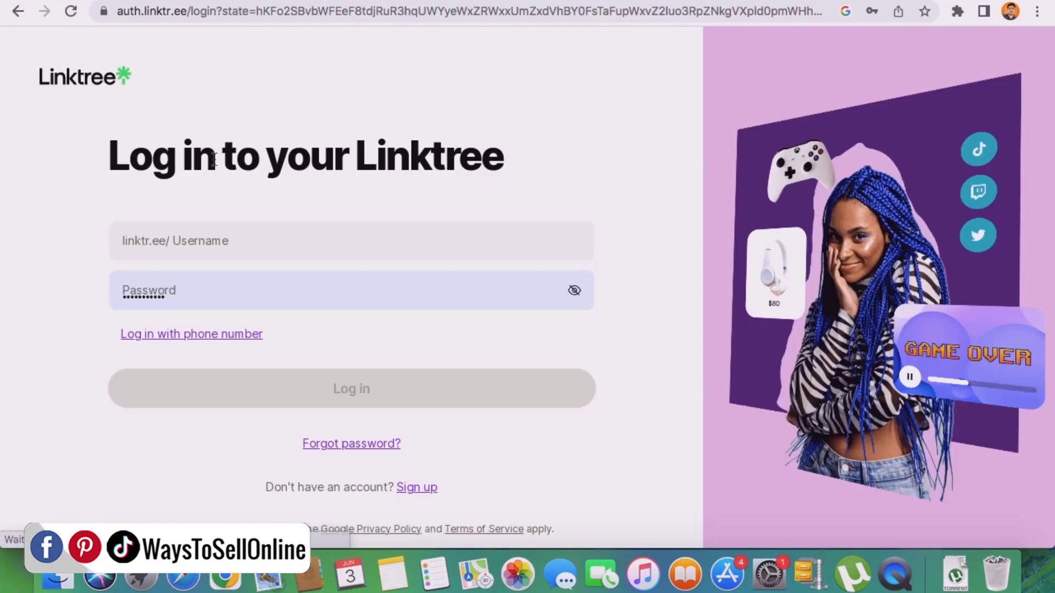
{"action": "left_click", "coordinate": [271, 238]}
- Fill the username from the saved autofill suggestion and log in to the Linktree account
{"action": "type", "text": "wa"}
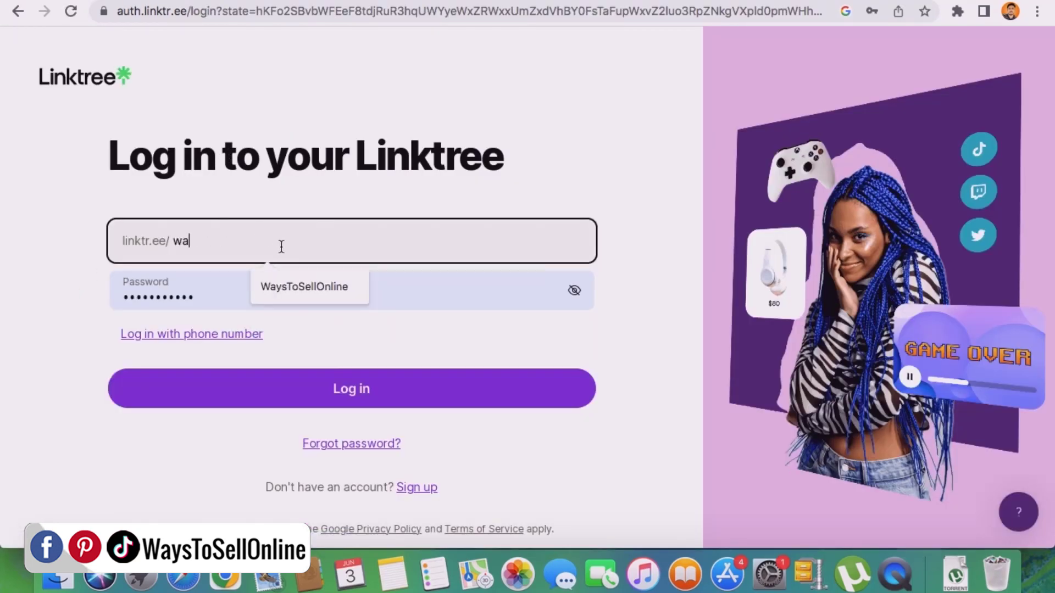
{"action": "left_click", "coordinate": [302, 290]}
{"action": "left_click", "coordinate": [355, 385]}
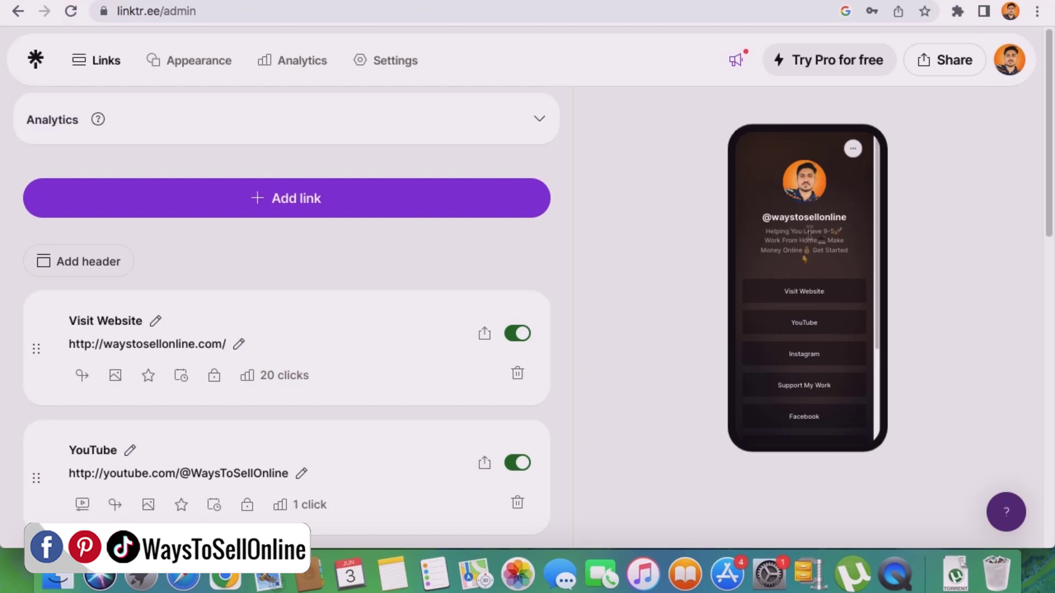
{"action": "scroll", "coordinate": [810, 232], "scroll_direction": "up", "scroll_amount": 5}
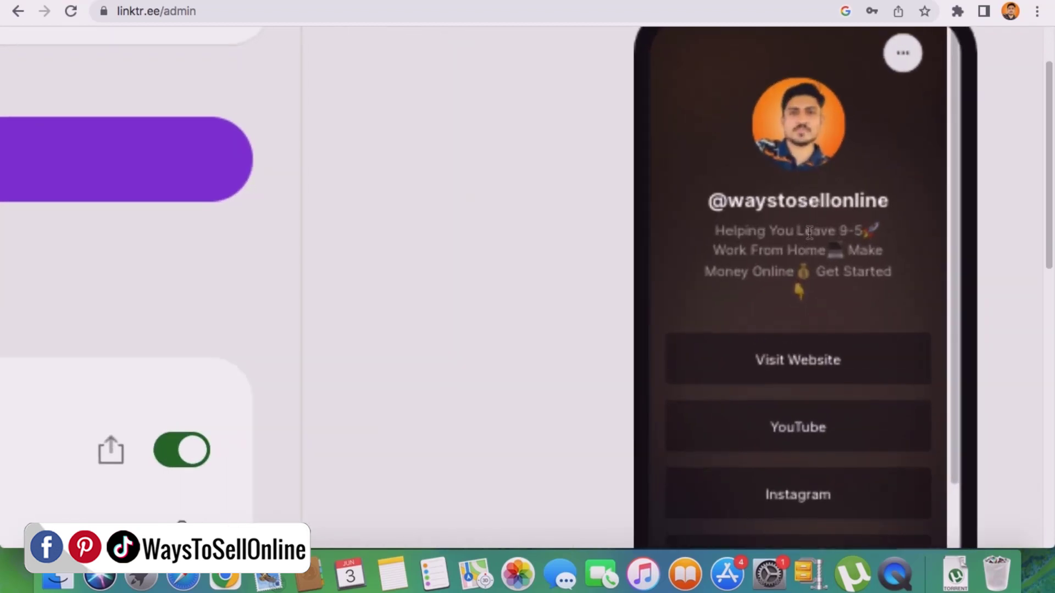
{"action": "scroll", "coordinate": [788, 242], "scroll_direction": "down", "scroll_amount": 5}
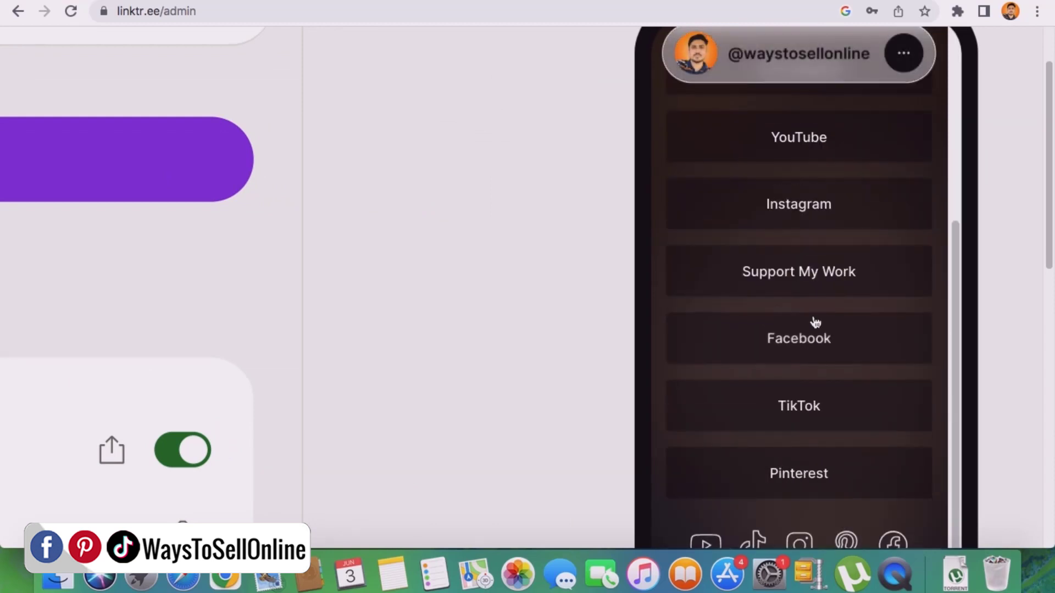
{"action": "scroll", "coordinate": [317, 326], "scroll_direction": "left", "scroll_amount": 10}
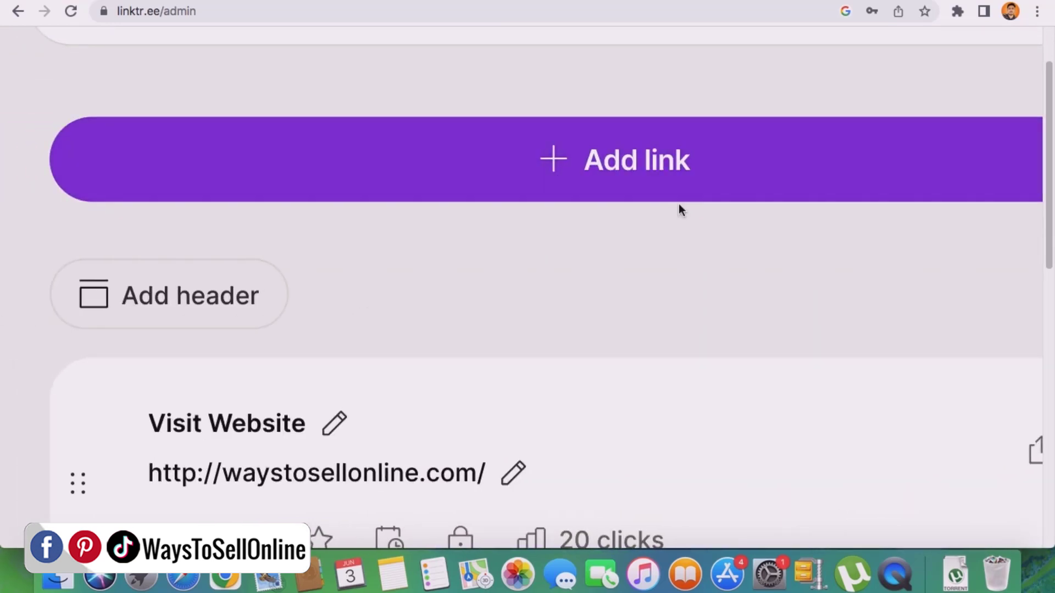
{"action": "scroll", "coordinate": [678, 209], "scroll_direction": "right", "scroll_amount": 10}
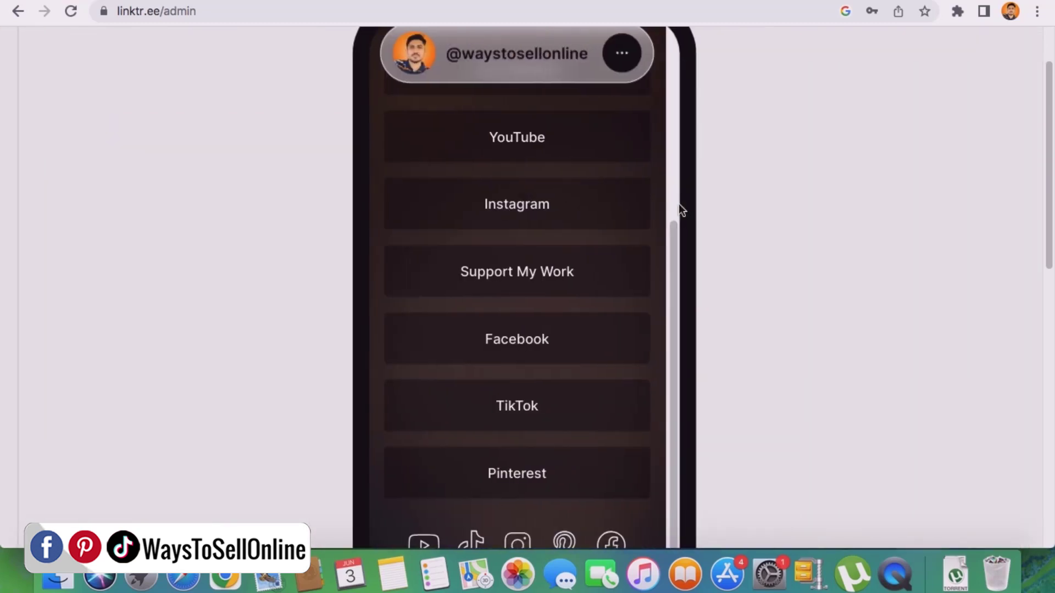
{"action": "scroll", "coordinate": [528, 323], "scroll_direction": "down", "scroll_amount": 5}
{"action": "scroll", "coordinate": [553, 306], "scroll_direction": "up", "scroll_amount": 3}
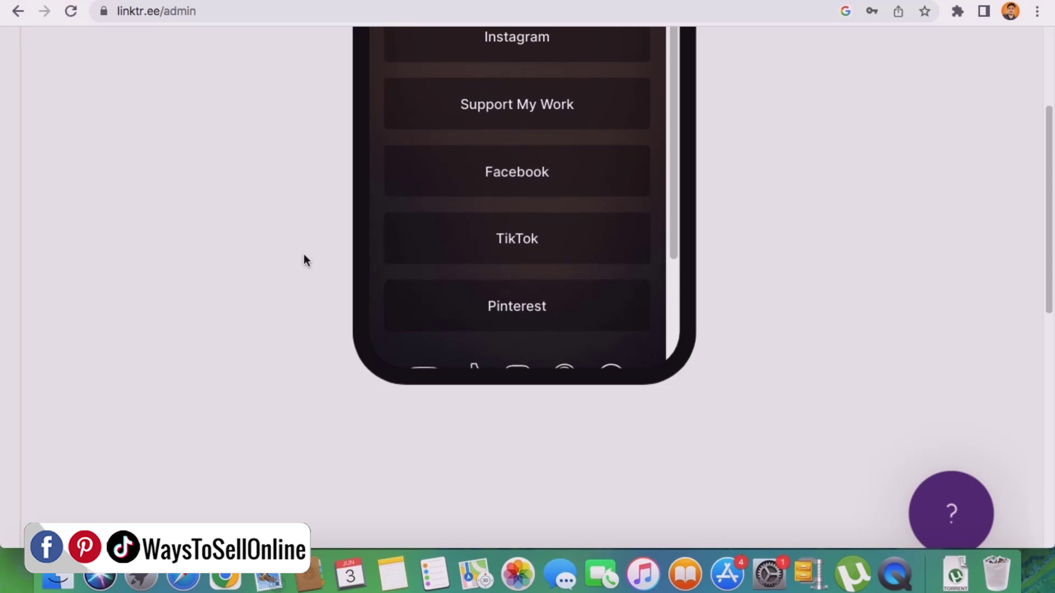
{"action": "scroll", "coordinate": [304, 254], "scroll_direction": "down", "scroll_amount": 5}
{"action": "scroll", "coordinate": [328, 224], "scroll_direction": "left", "scroll_amount": 10}
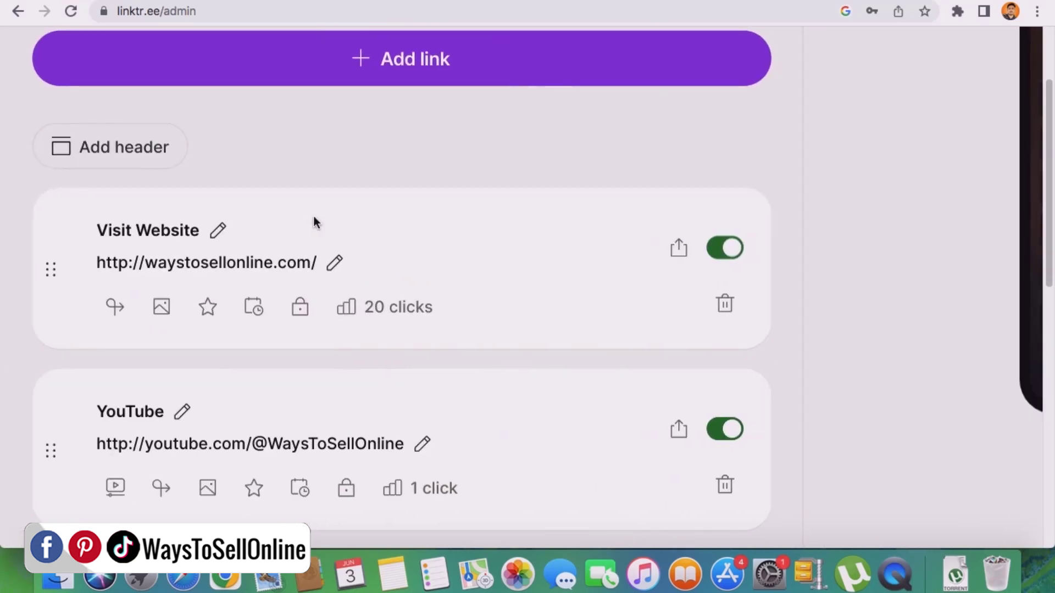
{"action": "scroll", "coordinate": [450, 263], "scroll_direction": "down", "scroll_amount": 5}
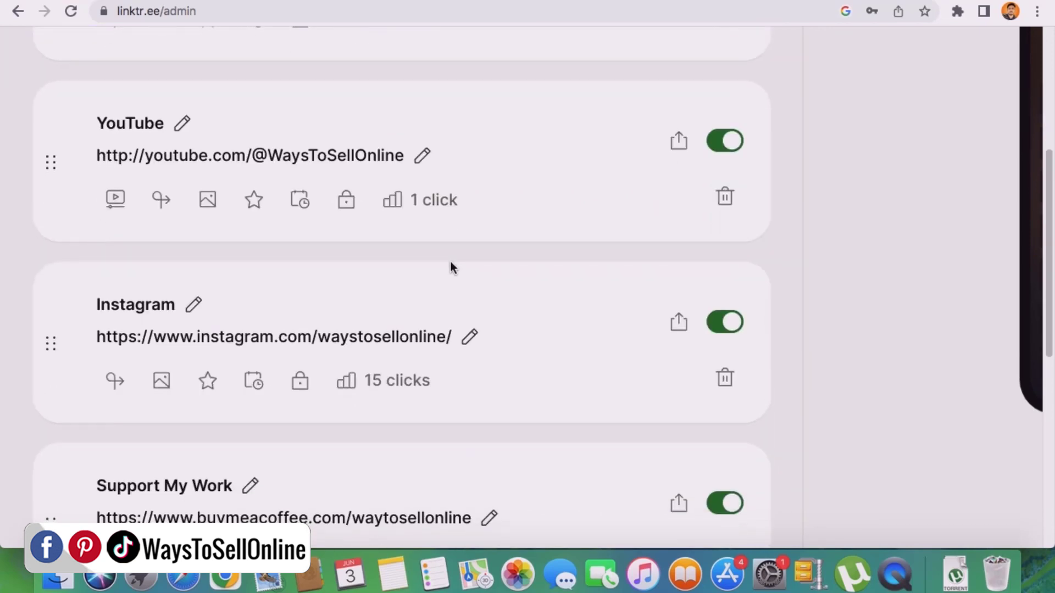
{"action": "scroll", "coordinate": [450, 266], "scroll_direction": "up", "scroll_amount": 4}
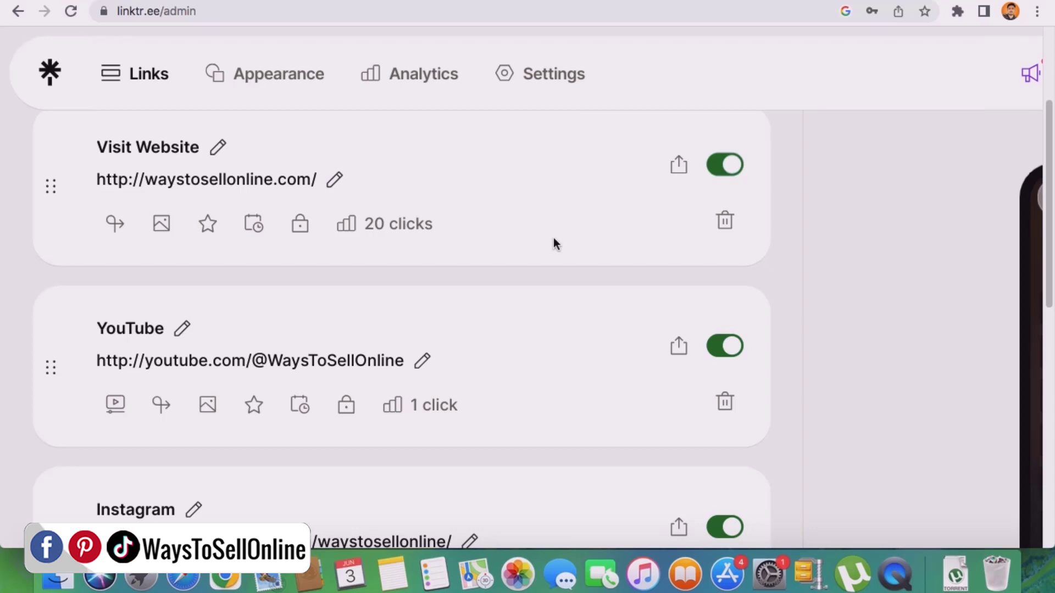
{"action": "key", "text": "super+minus"}
{"action": "key", "text": "super+minus"}
{"action": "key", "text": "super+minus"}
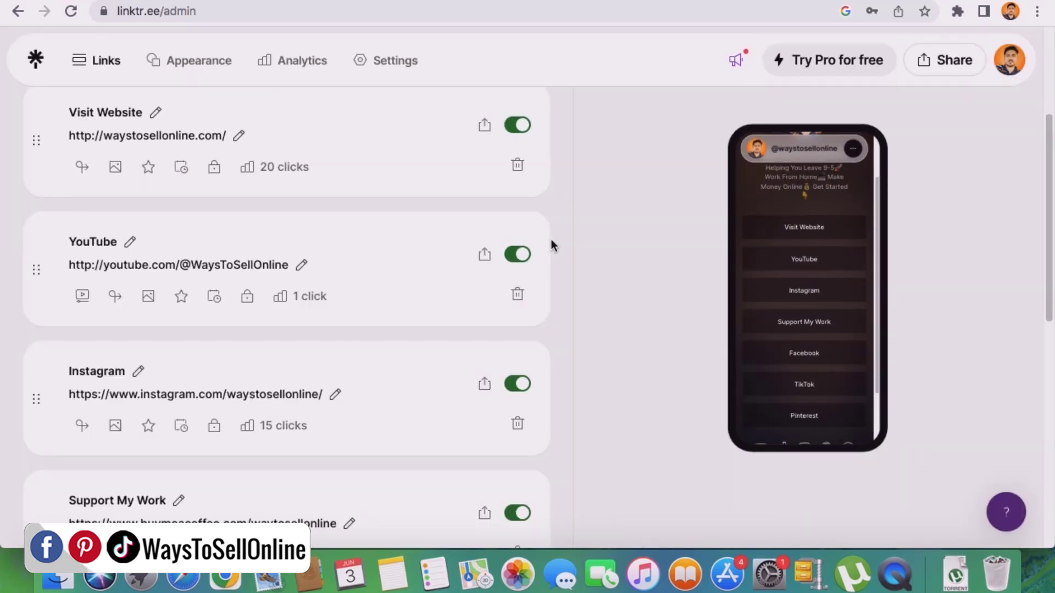
{"action": "scroll", "coordinate": [548, 241], "scroll_direction": "up", "scroll_amount": 4}
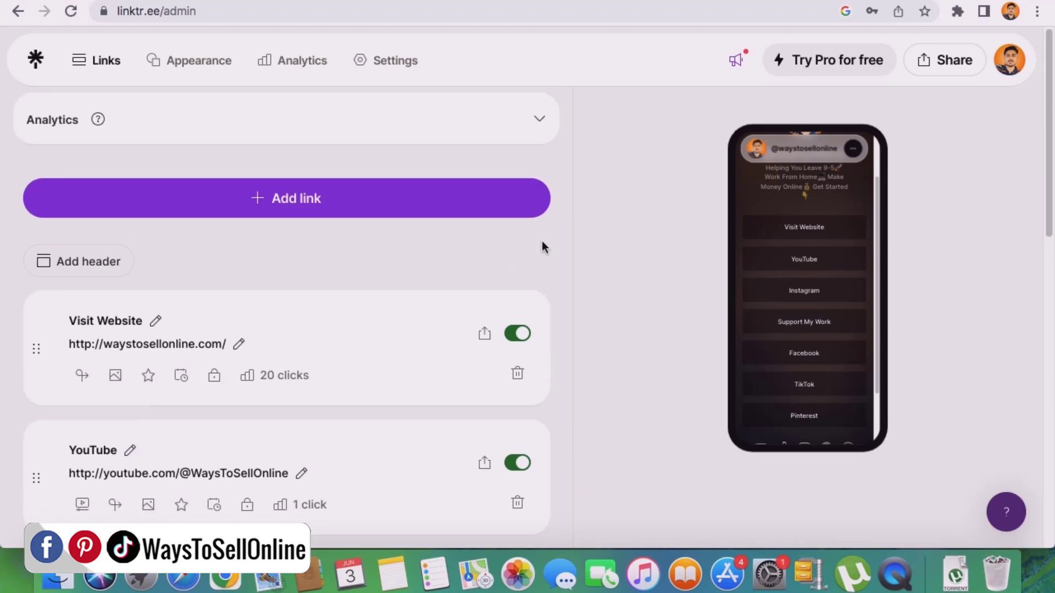
- Open the Appearance settings and scroll to the Themes gallery with Pebble Blue
{"action": "left_click", "coordinate": [200, 63]}
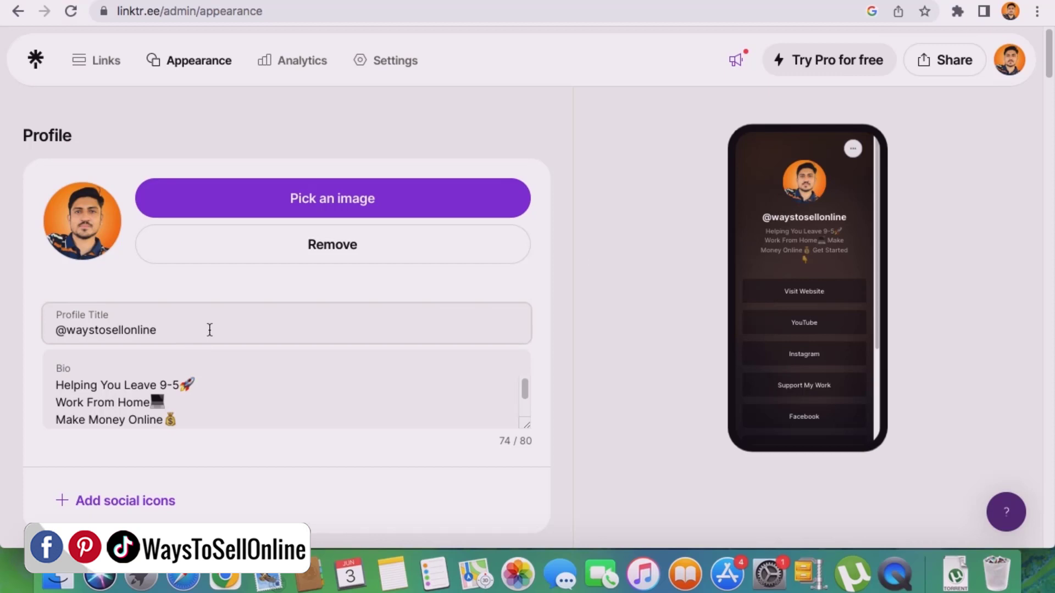
{"action": "scroll", "coordinate": [236, 407], "scroll_direction": "down", "scroll_amount": 2}
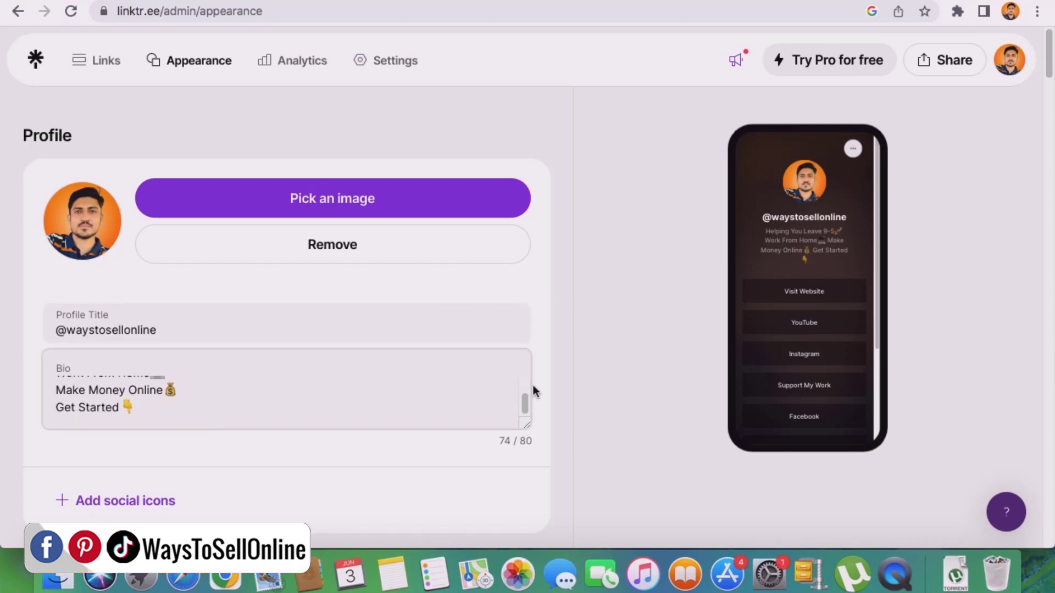
{"action": "scroll", "coordinate": [575, 362], "scroll_direction": "down", "scroll_amount": 15}
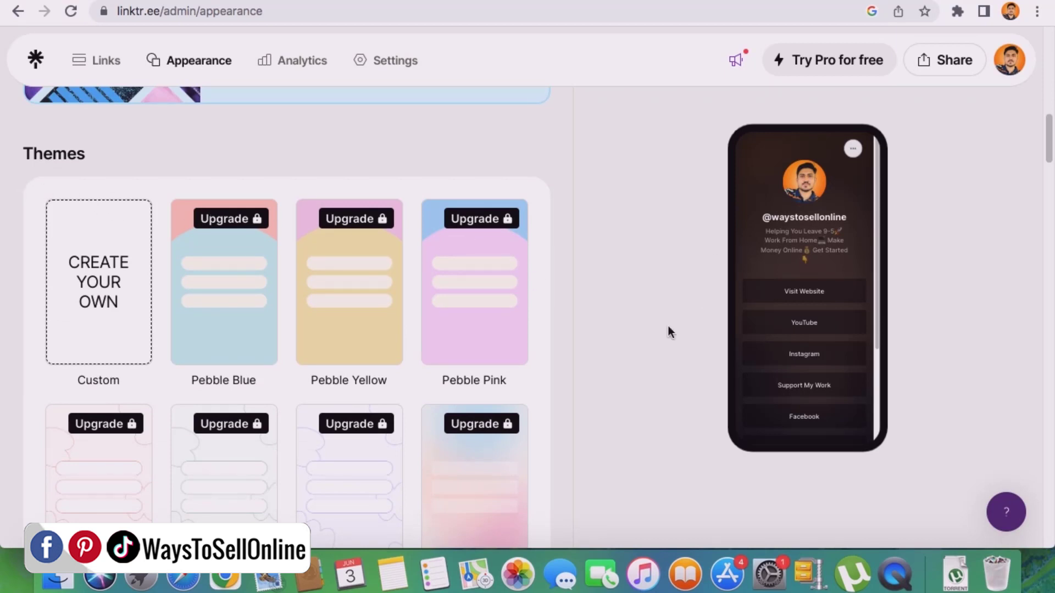
{"action": "scroll", "coordinate": [668, 326], "scroll_direction": "down", "scroll_amount": 6}
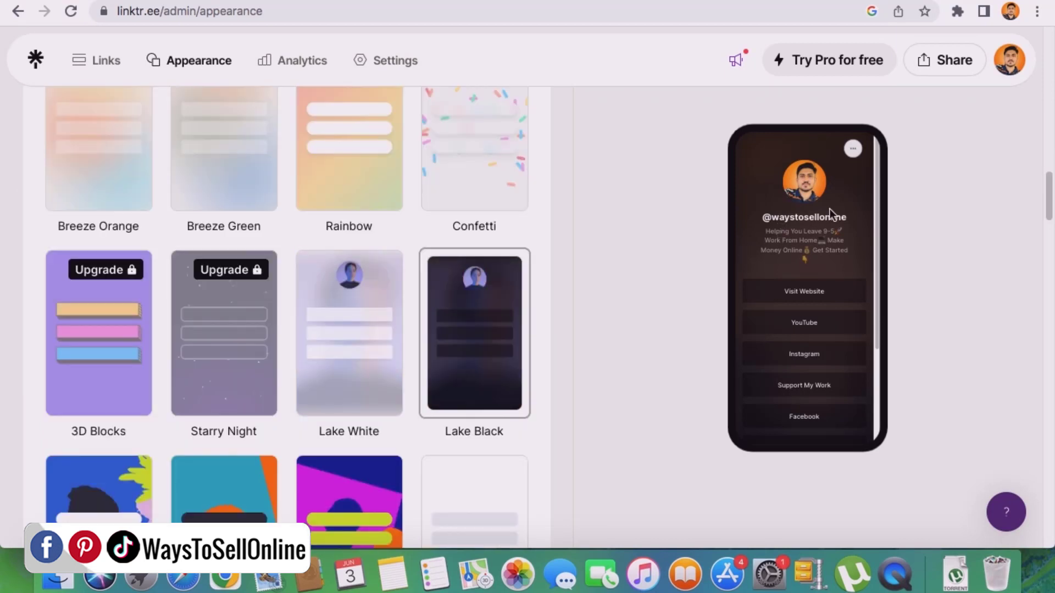
{"action": "left_click", "coordinate": [370, 371]}
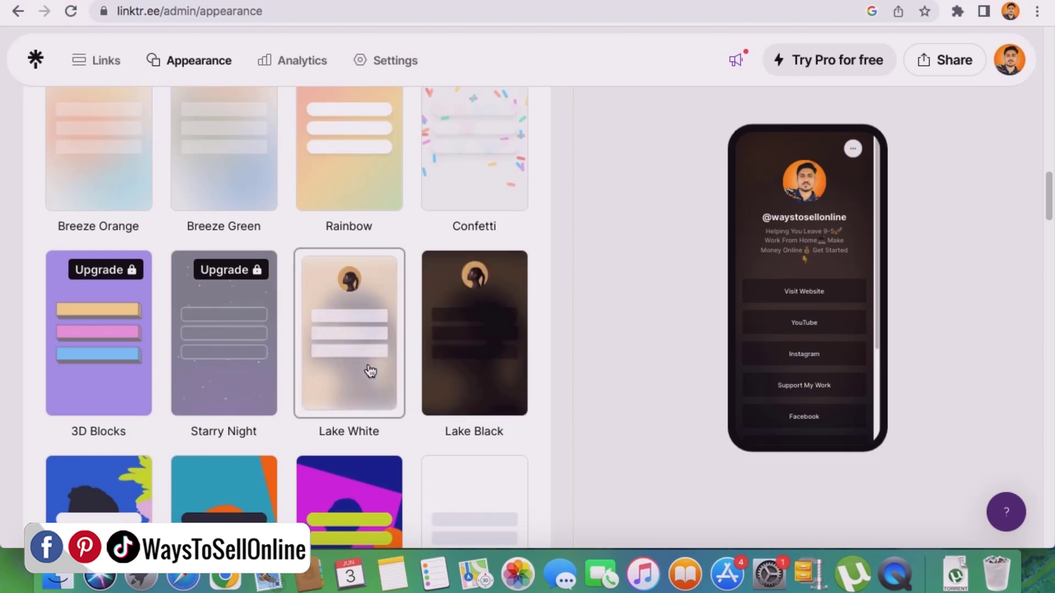
{"action": "scroll", "coordinate": [576, 315], "scroll_direction": "down", "scroll_amount": 3}
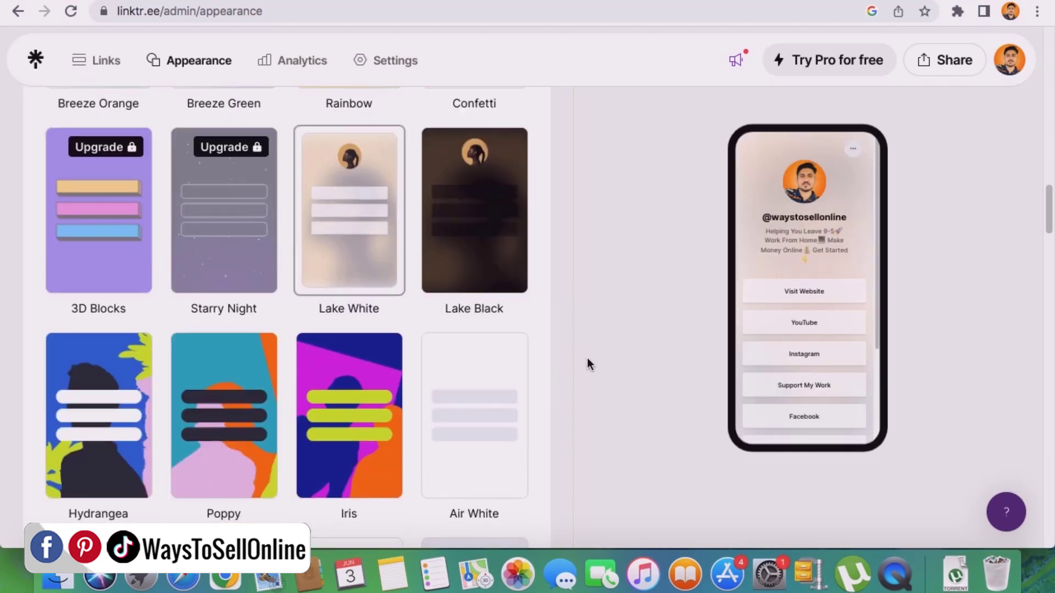
{"action": "scroll", "coordinate": [588, 357], "scroll_direction": "down", "scroll_amount": 2}
{"action": "scroll", "coordinate": [166, 288], "scroll_direction": "down", "scroll_amount": 4}
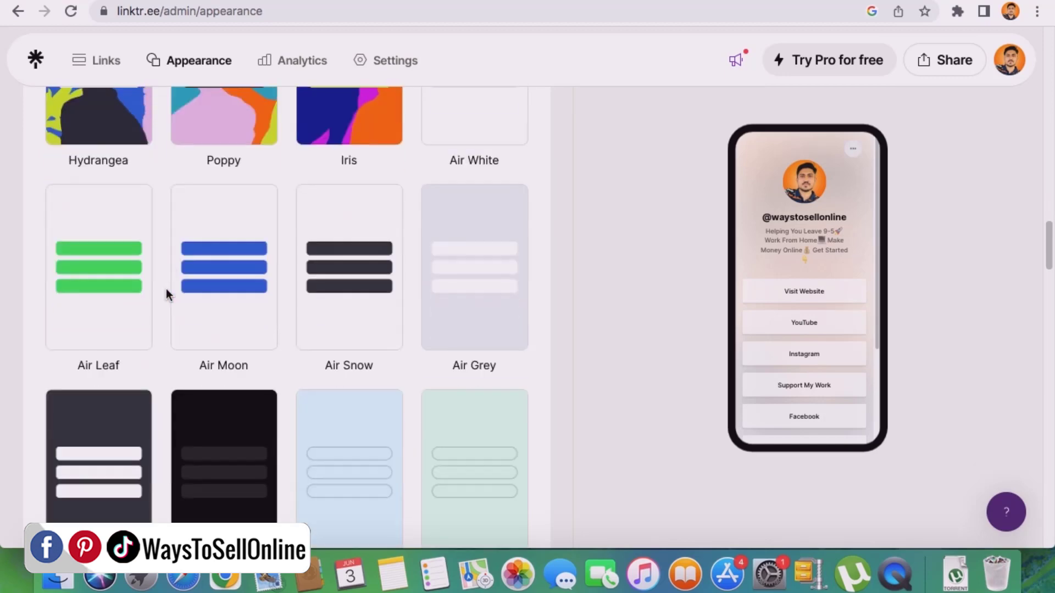
{"action": "scroll", "coordinate": [436, 290], "scroll_direction": "up", "scroll_amount": 10}
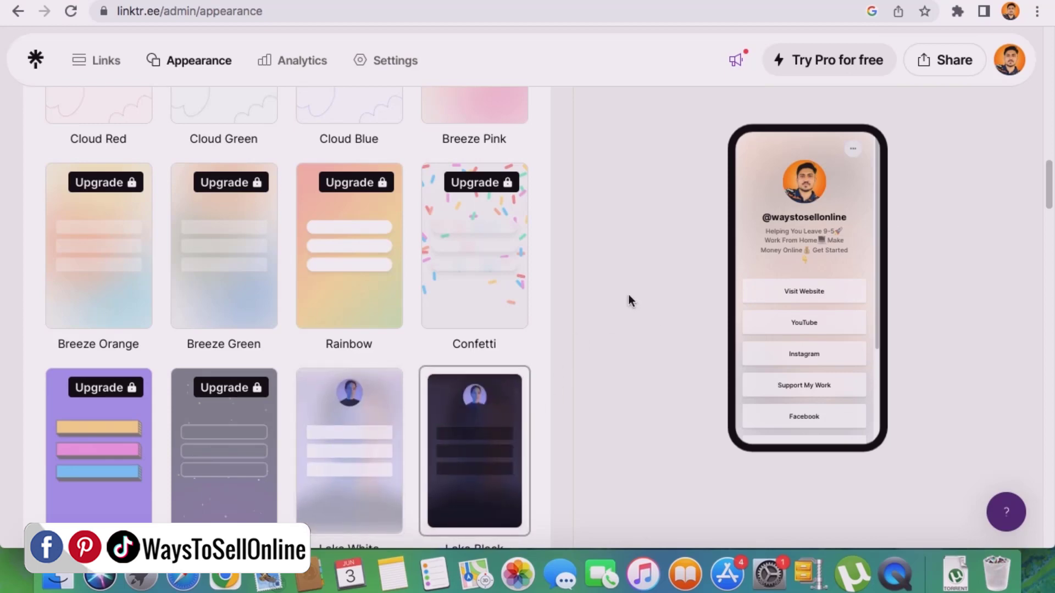
{"action": "scroll", "coordinate": [636, 287], "scroll_direction": "up", "scroll_amount": 6}
{"action": "scroll", "coordinate": [635, 285], "scroll_direction": "up", "scroll_amount": 10}
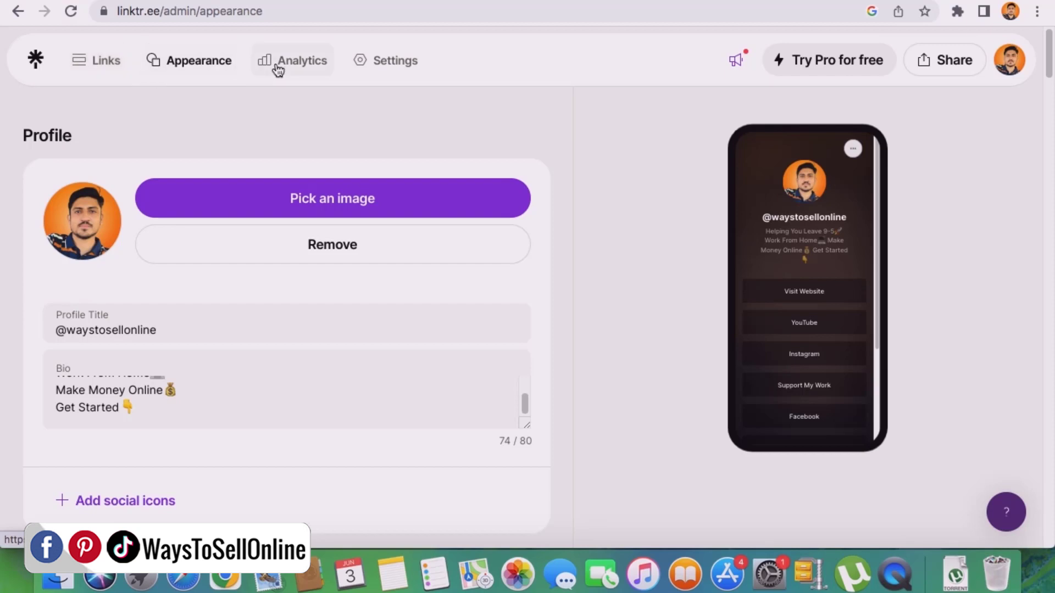
- Open Analytics and highlight the 9 clicks beside 13 views and 69.23% CTR
{"action": "left_click", "coordinate": [319, 63]}
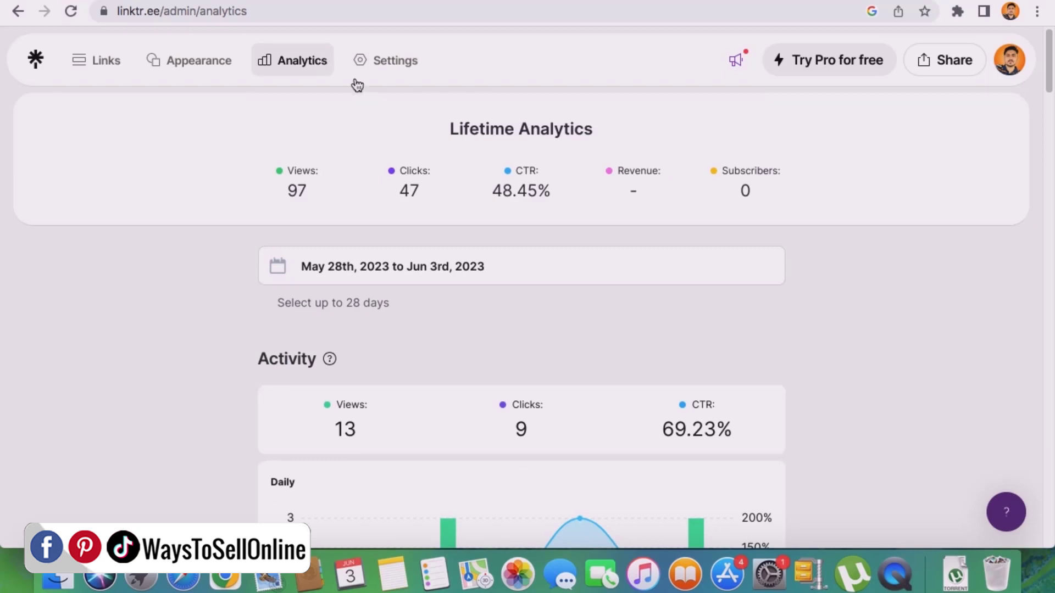
{"action": "scroll", "coordinate": [577, 299], "scroll_direction": "down", "scroll_amount": 5}
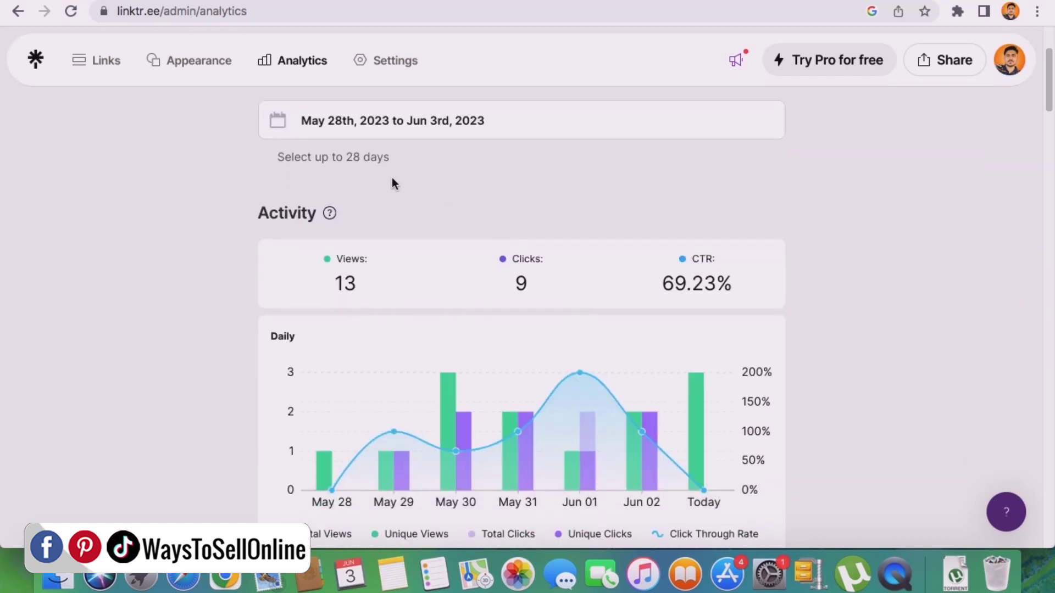
{"action": "scroll", "coordinate": [396, 145], "scroll_direction": "up", "scroll_amount": 3}
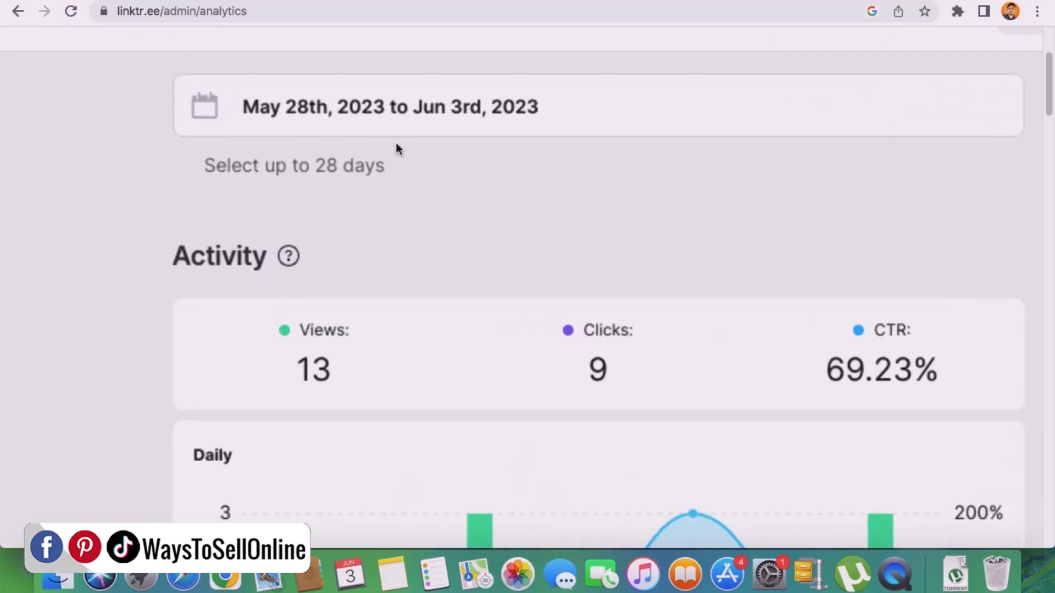
{"action": "scroll", "coordinate": [396, 144], "scroll_direction": "up", "scroll_amount": 1}
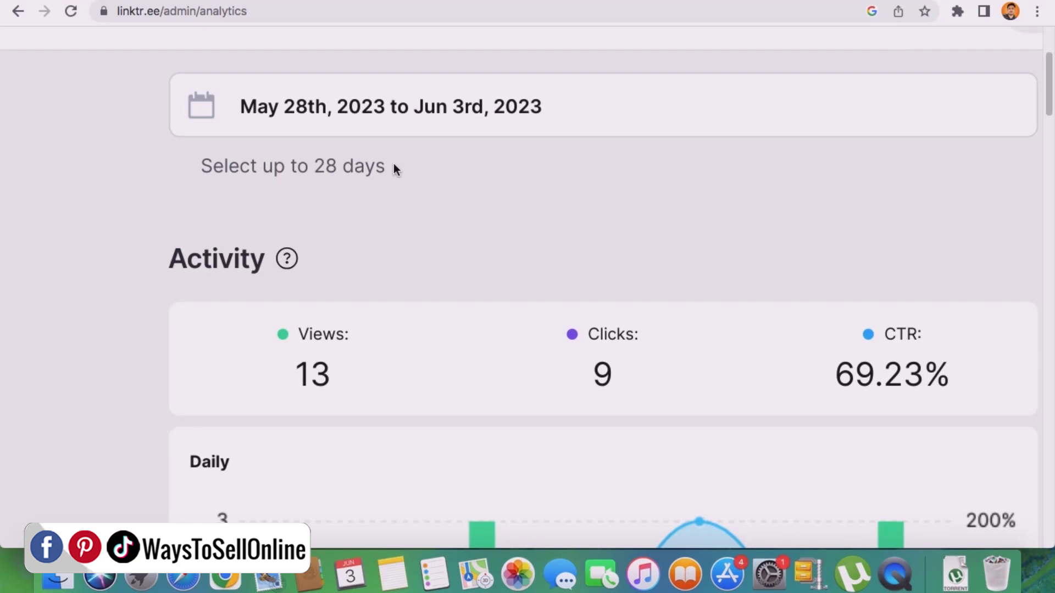
{"action": "scroll", "coordinate": [566, 247], "scroll_direction": "down", "scroll_amount": 4}
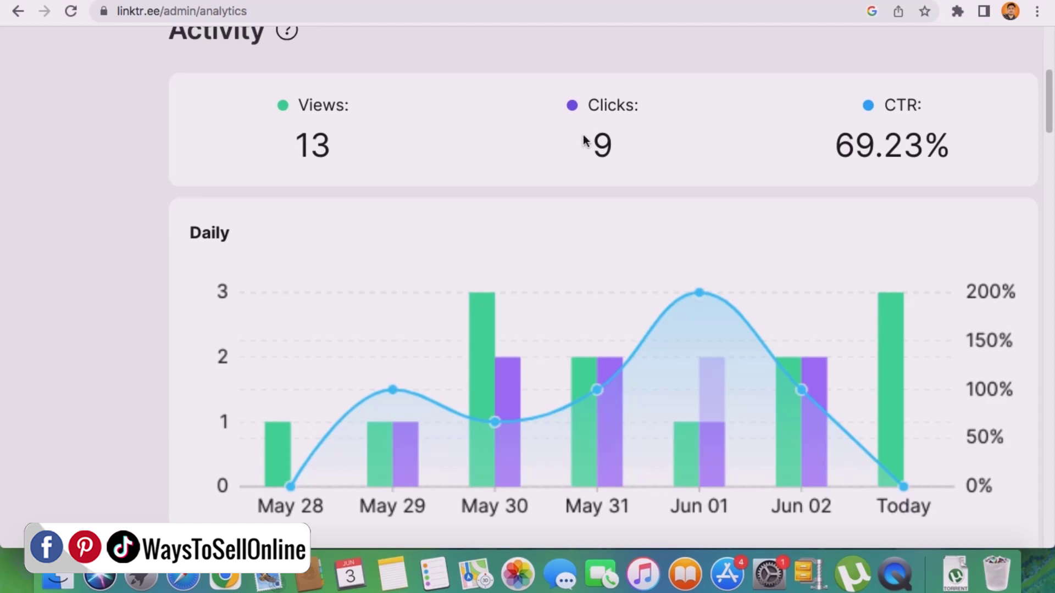
{"action": "left_click_drag", "start_coordinate": [586, 139], "coordinate": [625, 158]}
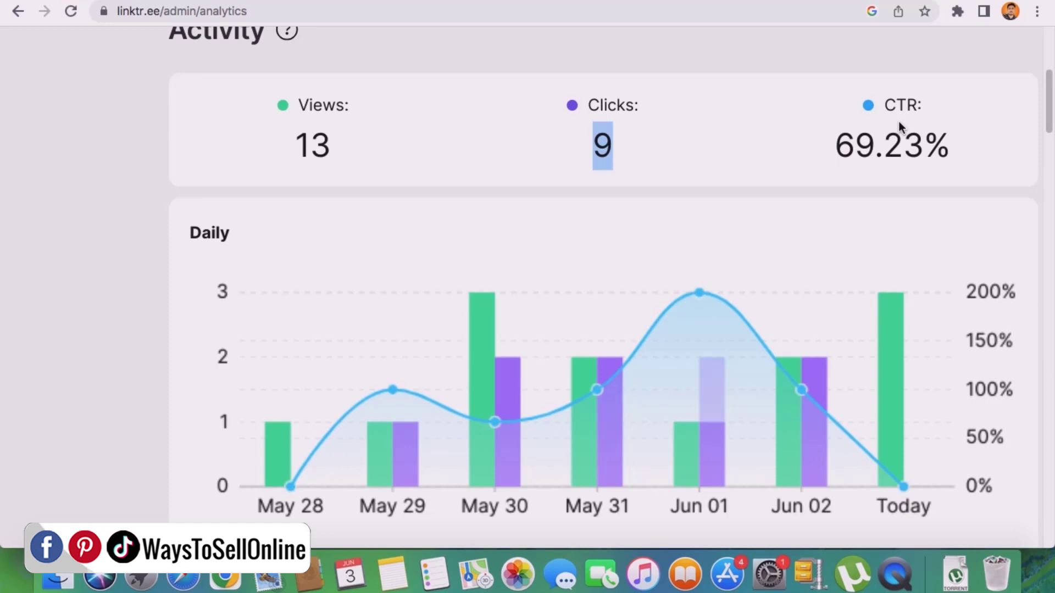
- Scroll to the Activity section's daily chart and reset the page zoom with Ctrl+0
{"action": "scroll", "coordinate": [878, 276], "scroll_direction": "down", "scroll_amount": 2}
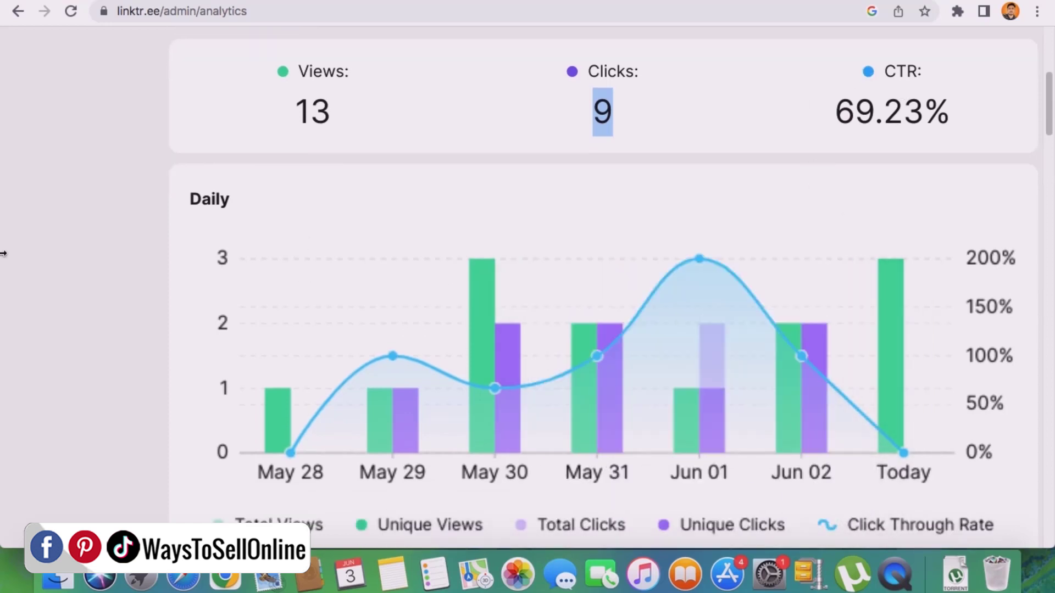
{"action": "mouse_move", "coordinate": [263, 356]}
{"action": "scroll", "coordinate": [51, 335], "scroll_direction": "down", "scroll_amount": 5}
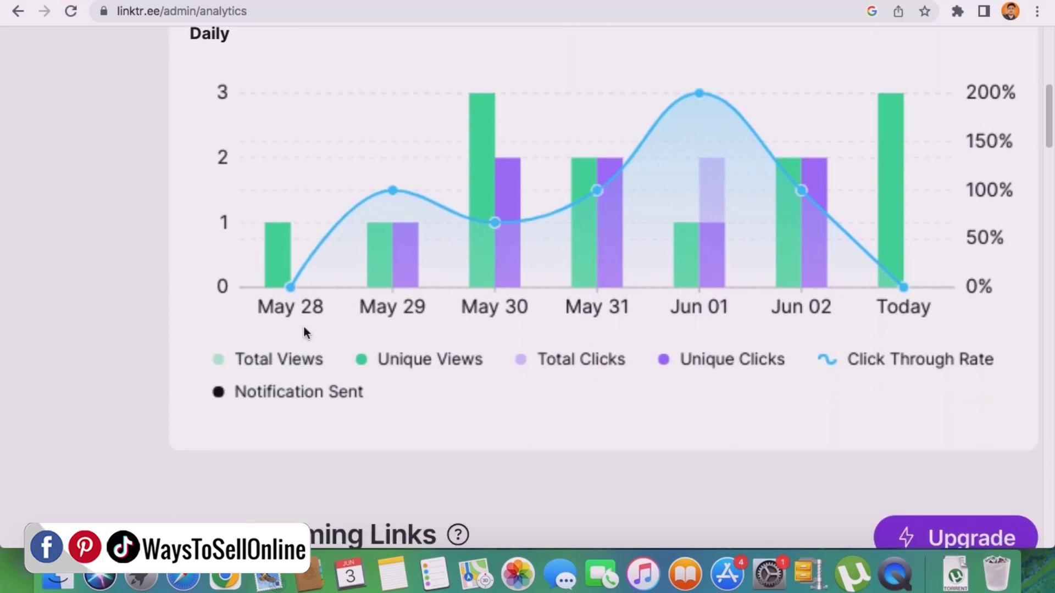
{"action": "mouse_move", "coordinate": [487, 253]}
{"action": "key", "text": "ctrl+0"}
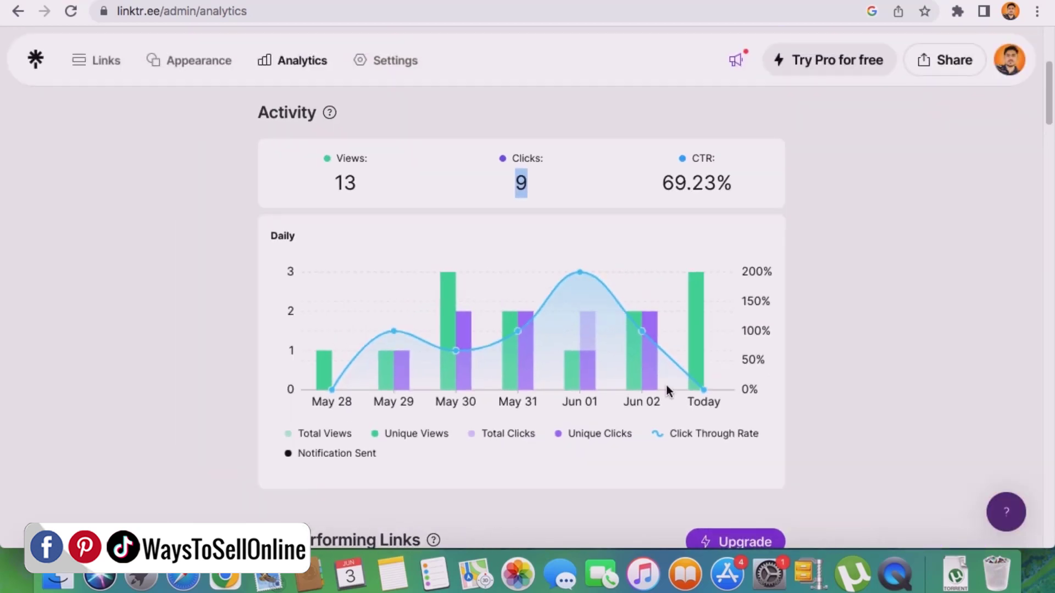